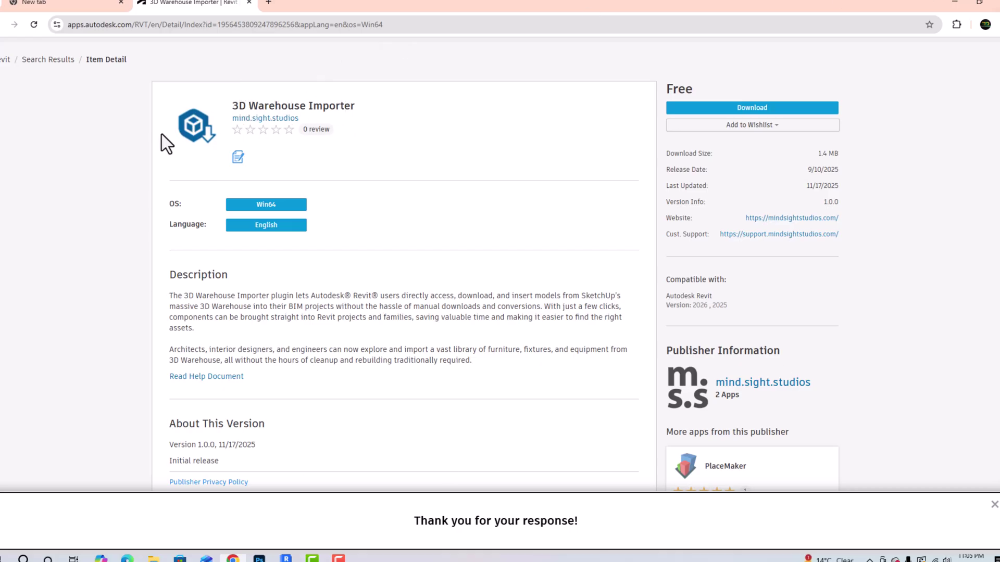
# - Navigate back through the App Store pages and search results to the Revit App Store section
pyautogui.click(1, 32)
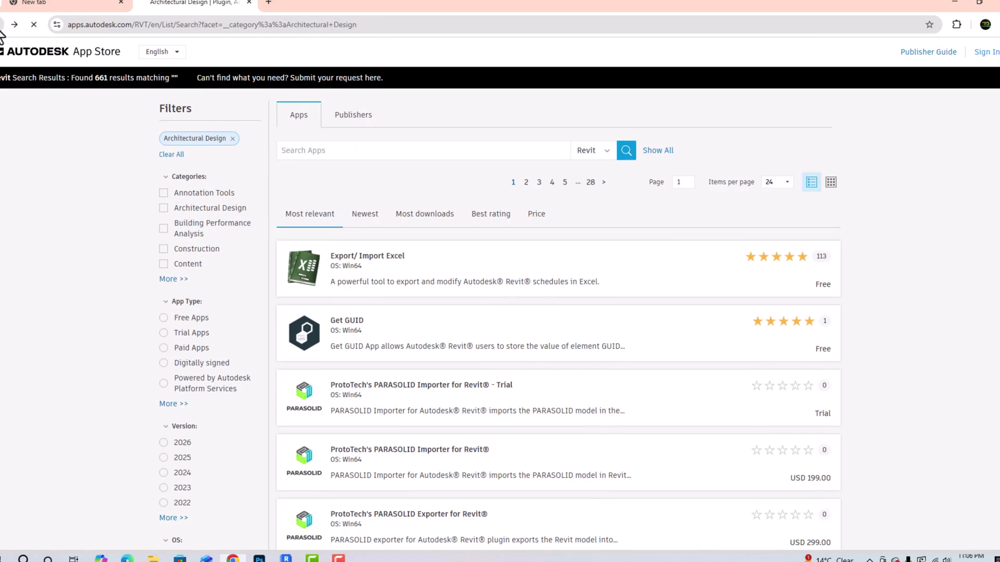
pyautogui.click(2, 32)
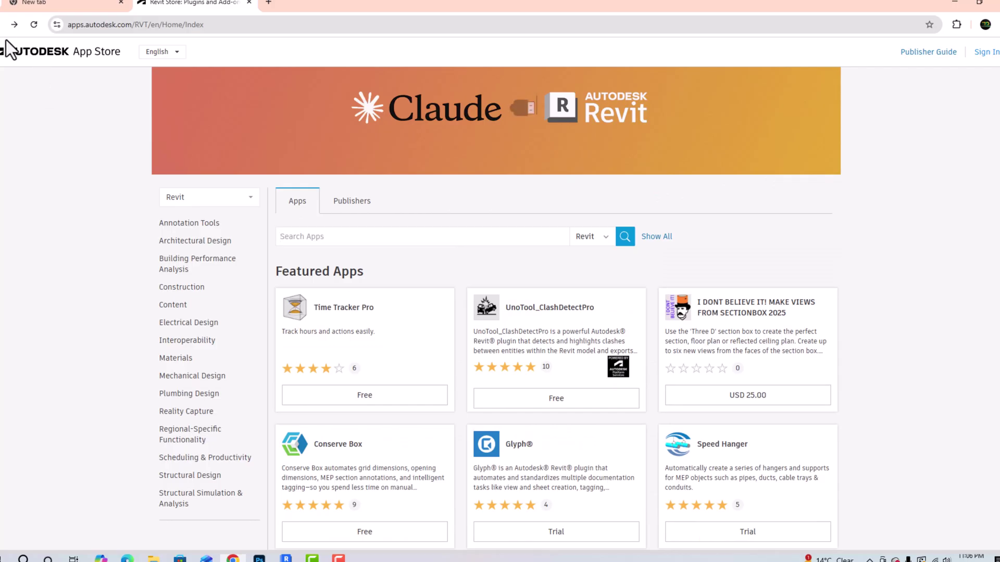
pyautogui.hotkey('alt', 'Left')
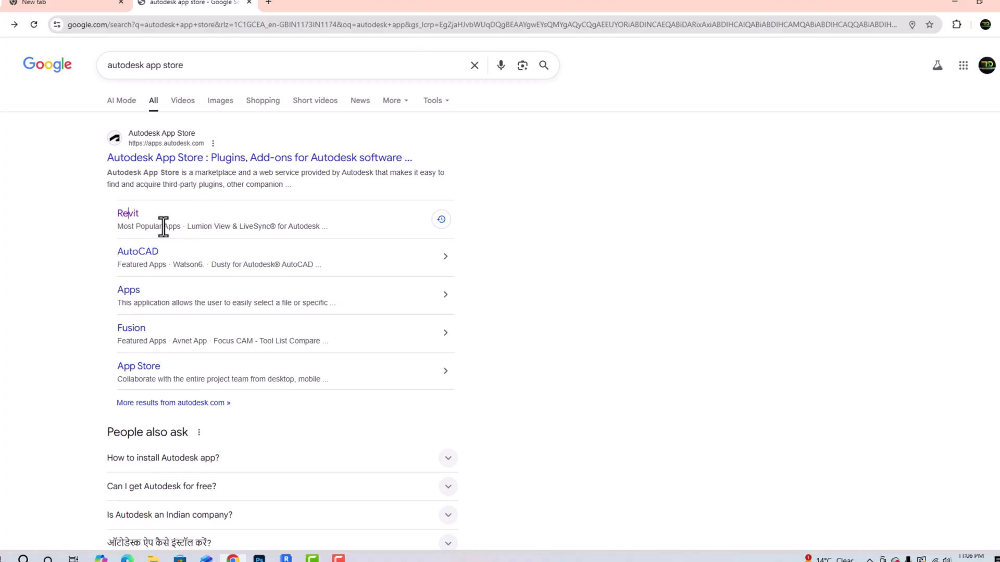
pyautogui.click(125, 218)
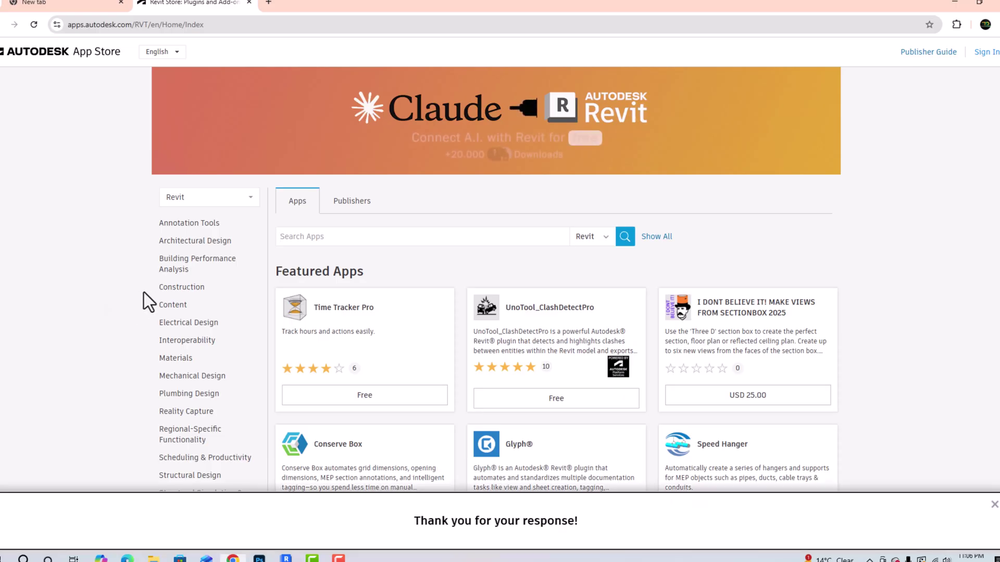
# - Find the 3D Warehouse Importer under Architectural Design apps, then switch back to the Revit project
pyautogui.click(199, 241)
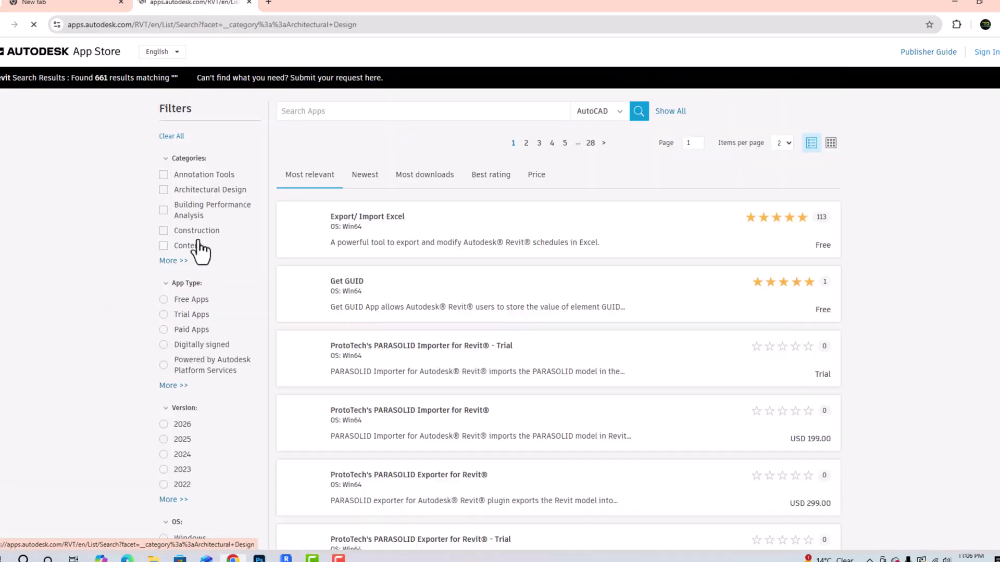
pyautogui.scroll(-2, 373, 283)
pyautogui.scroll(-9, 372, 284)
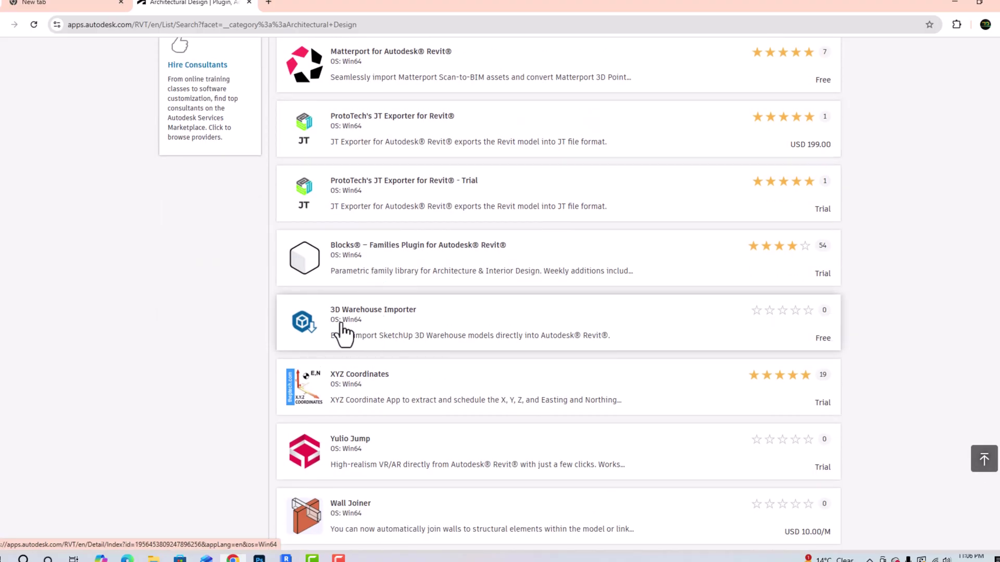
pyautogui.click(384, 320)
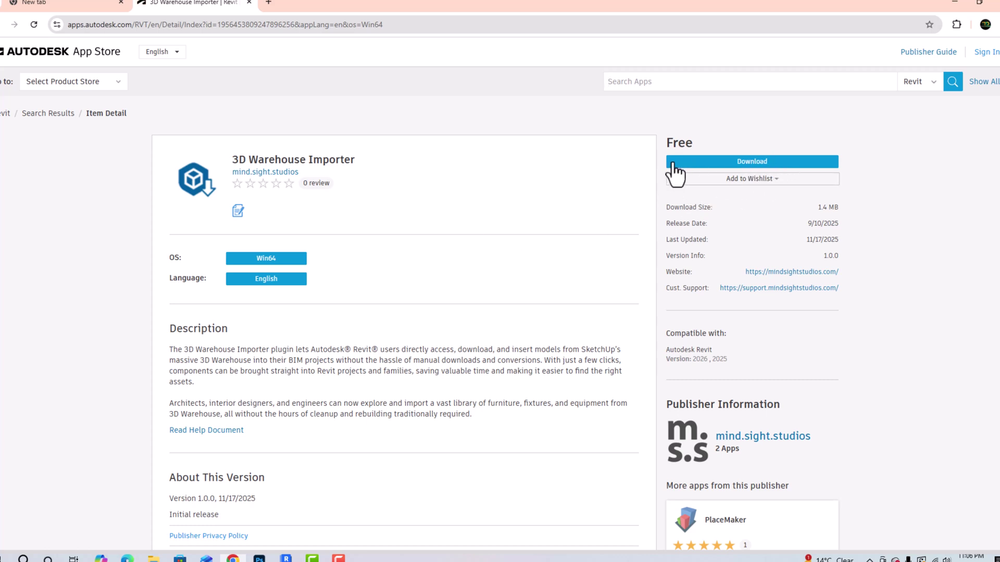
pyautogui.scroll(-3, 306, 260)
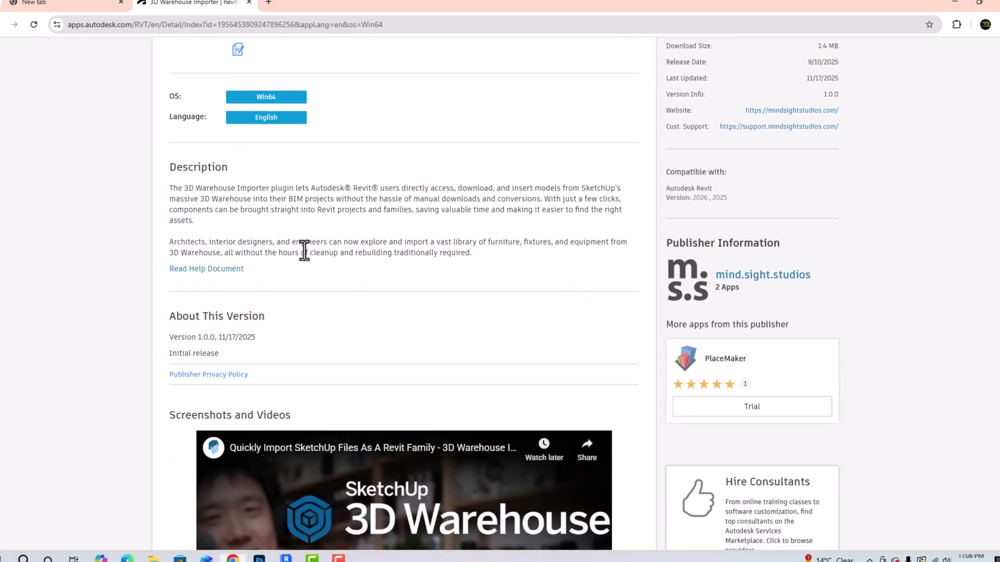
pyautogui.scroll(3, 304, 250)
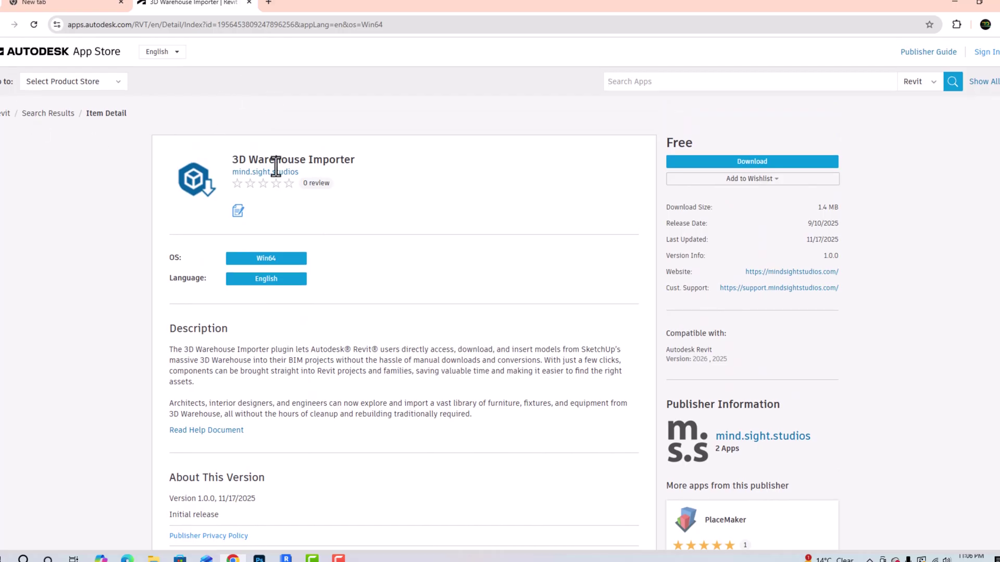
pyautogui.moveTo(286, 558)
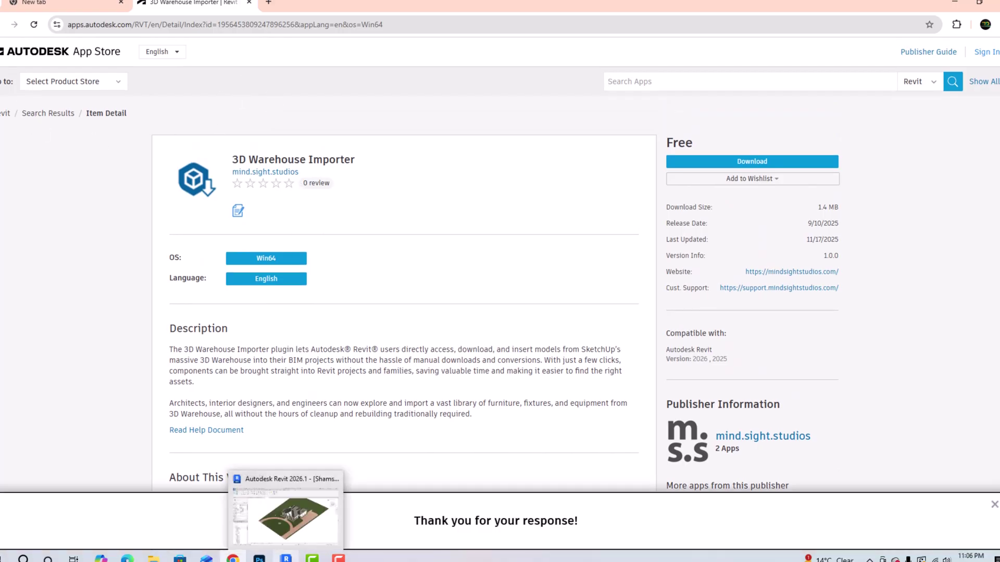
pyautogui.click(285, 518)
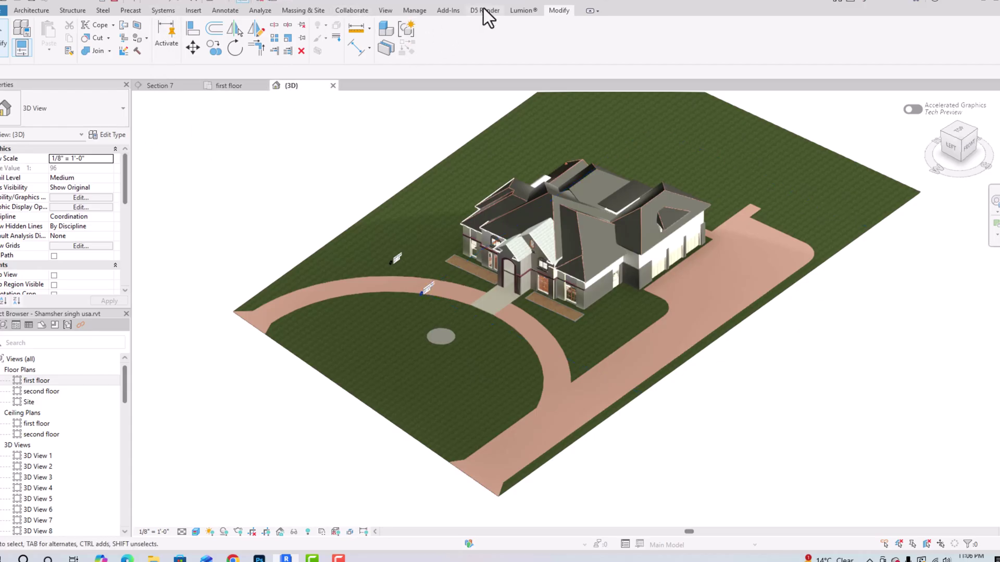
# - Launch Open 3D Warehouse from the Add-Ins tab
pyautogui.click(444, 13)
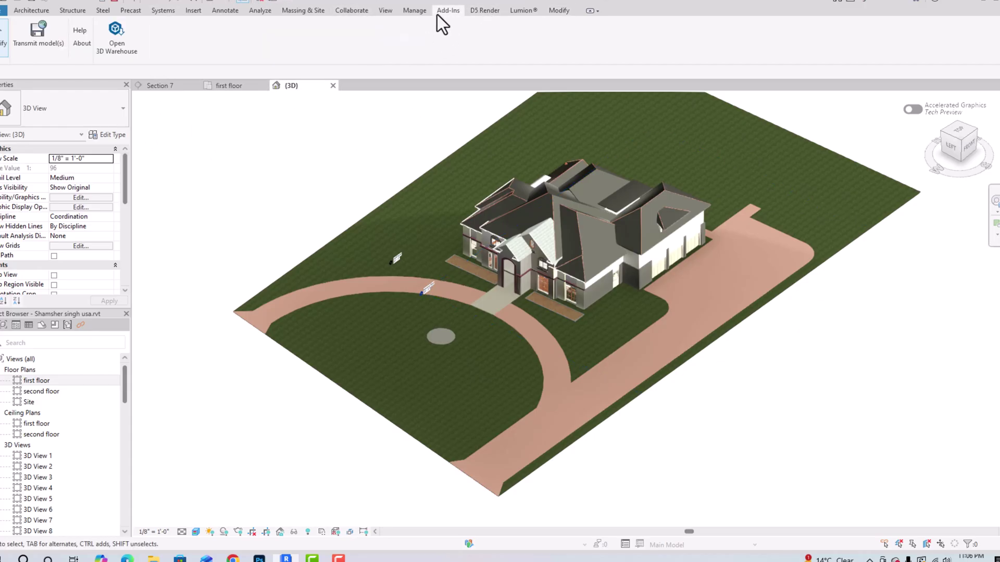
pyautogui.click(118, 46)
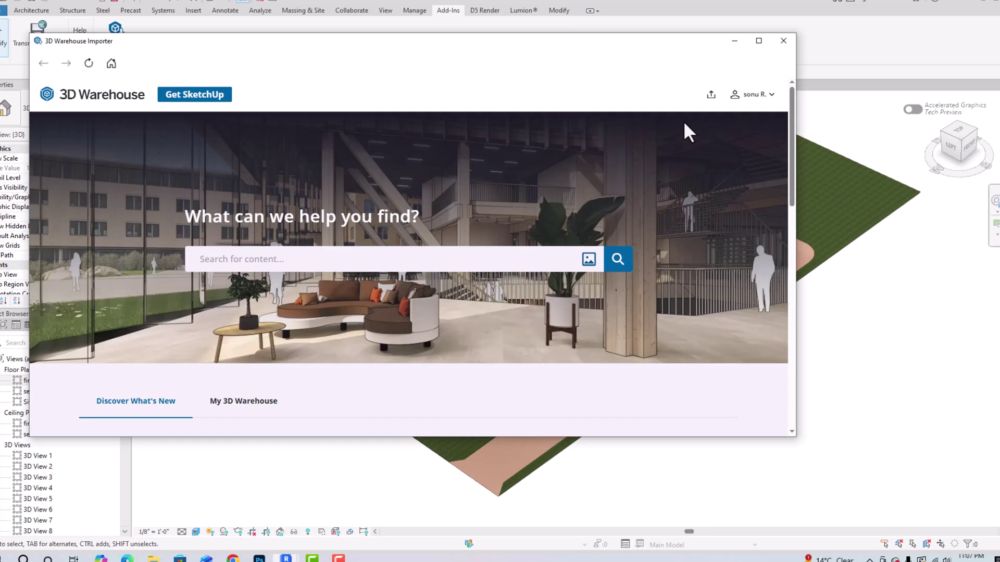
# - Search 3D Warehouse for 'pergola' and browse the results
pyautogui.click(347, 263)
pyautogui.write('p')
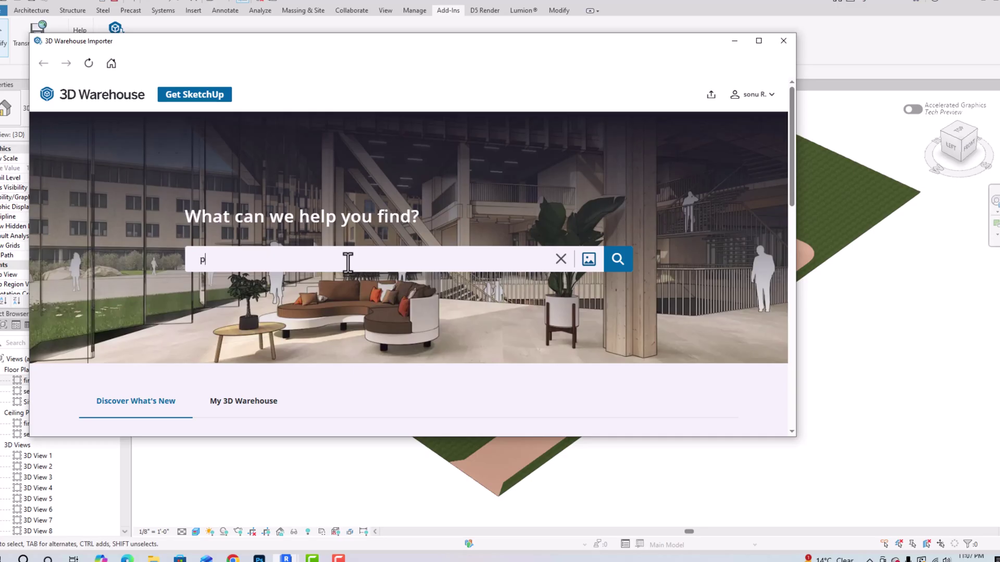
pyautogui.write('ergola')
pyautogui.click(619, 259)
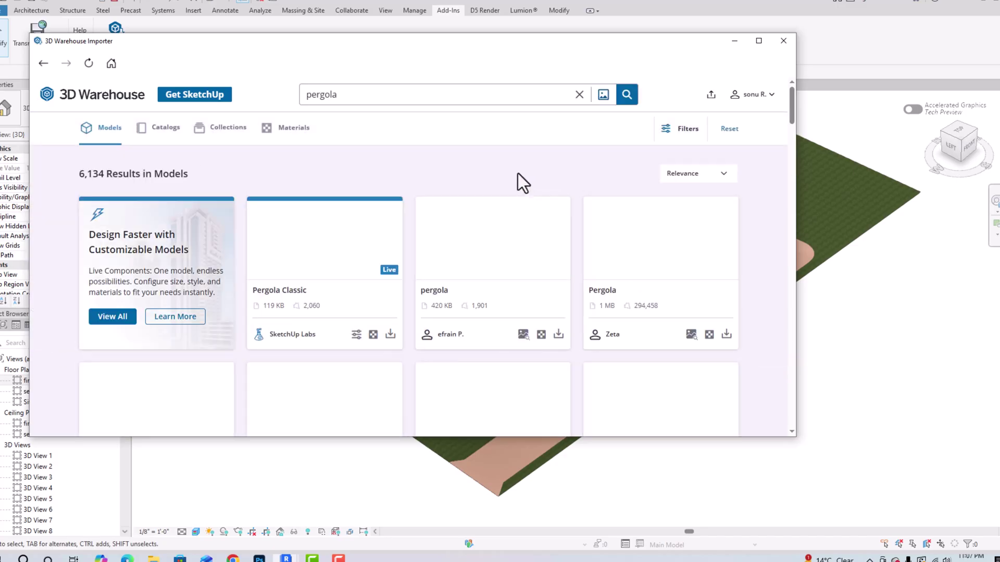
pyautogui.scroll(-1, 451, 170)
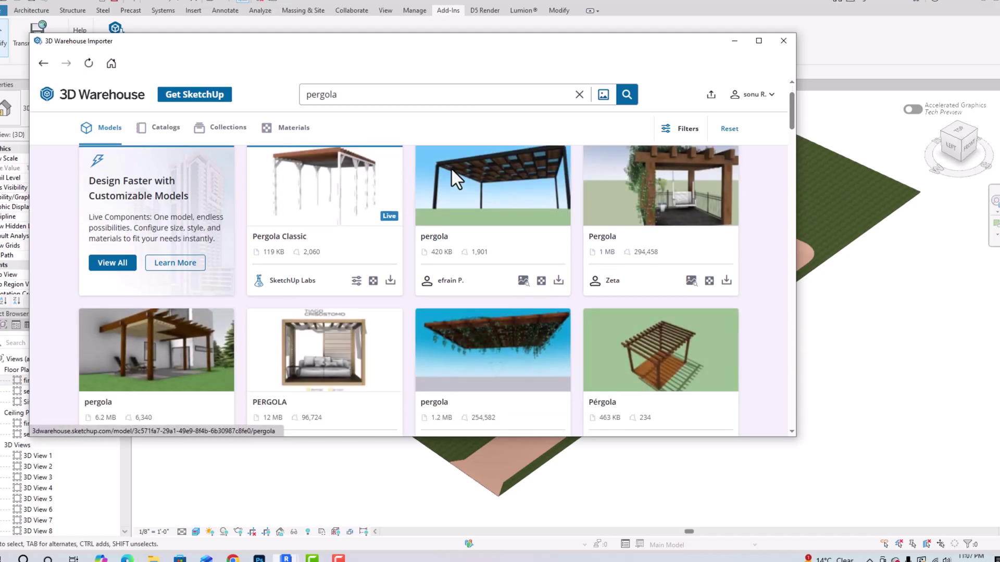
pyautogui.scroll(1, 452, 170)
pyautogui.scroll(-3, 451, 170)
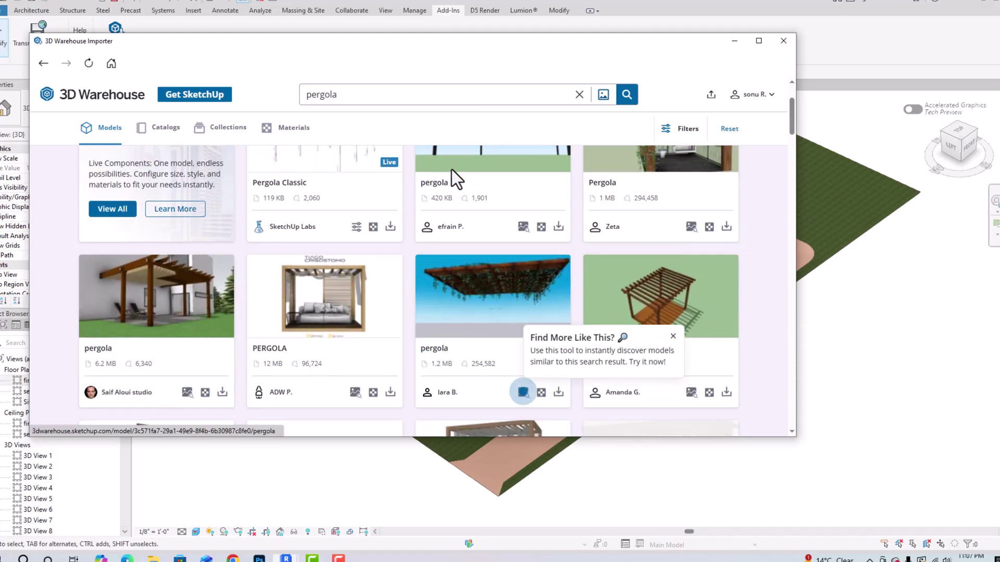
pyautogui.scroll(-1, 451, 174)
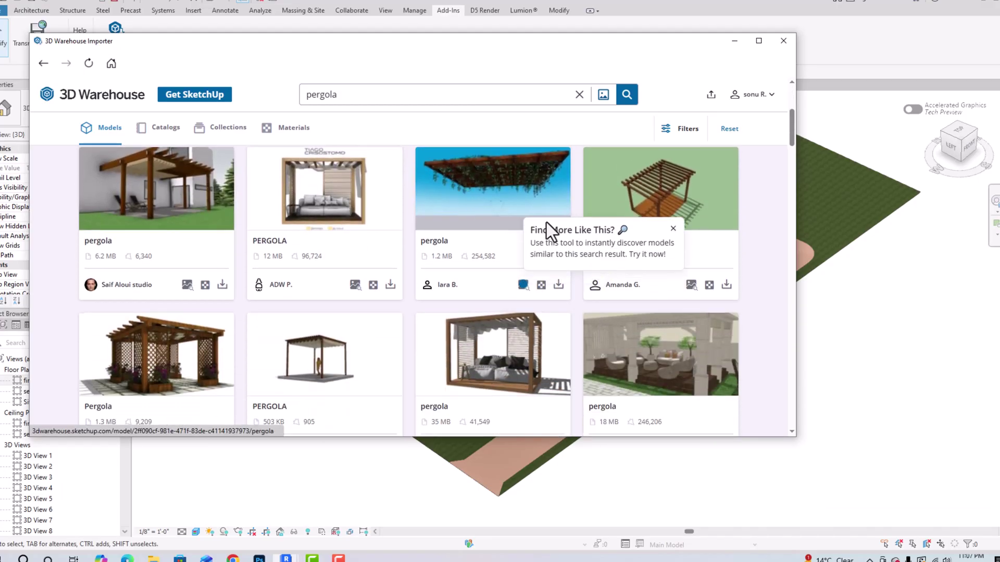
# - Import the Pérgola model as a SketchUp file and dismiss the success message
pyautogui.click(674, 229)
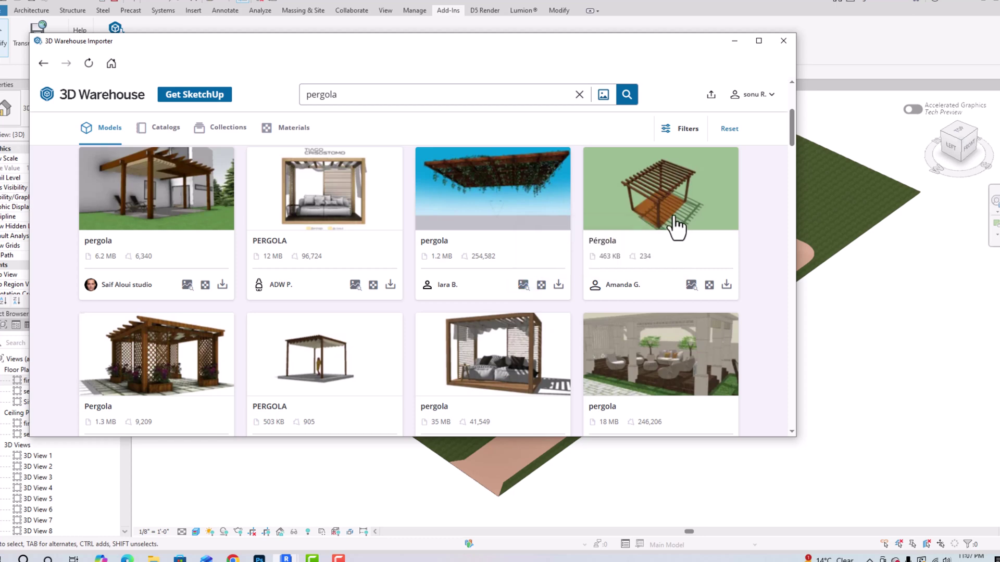
pyautogui.click(727, 286)
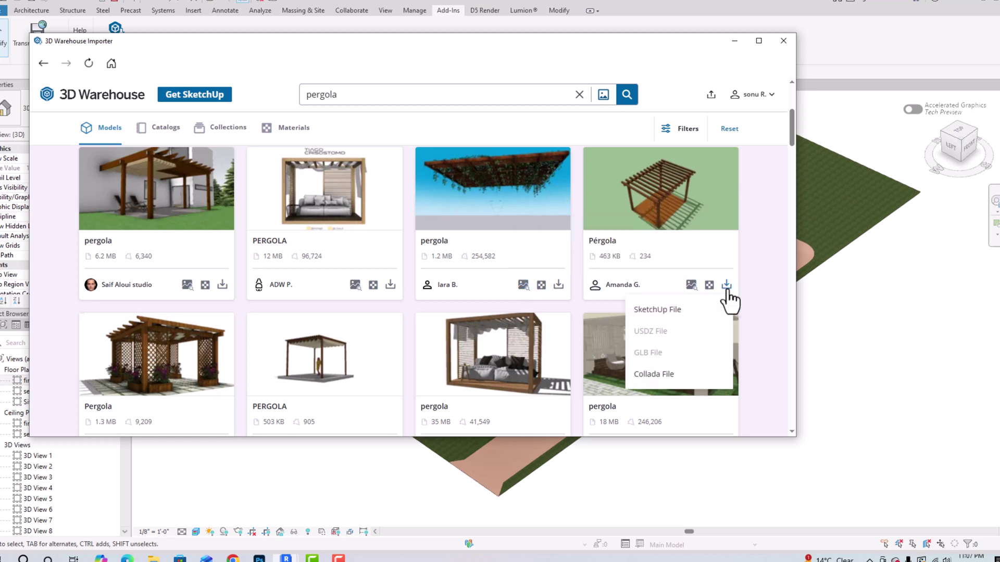
pyautogui.click(673, 313)
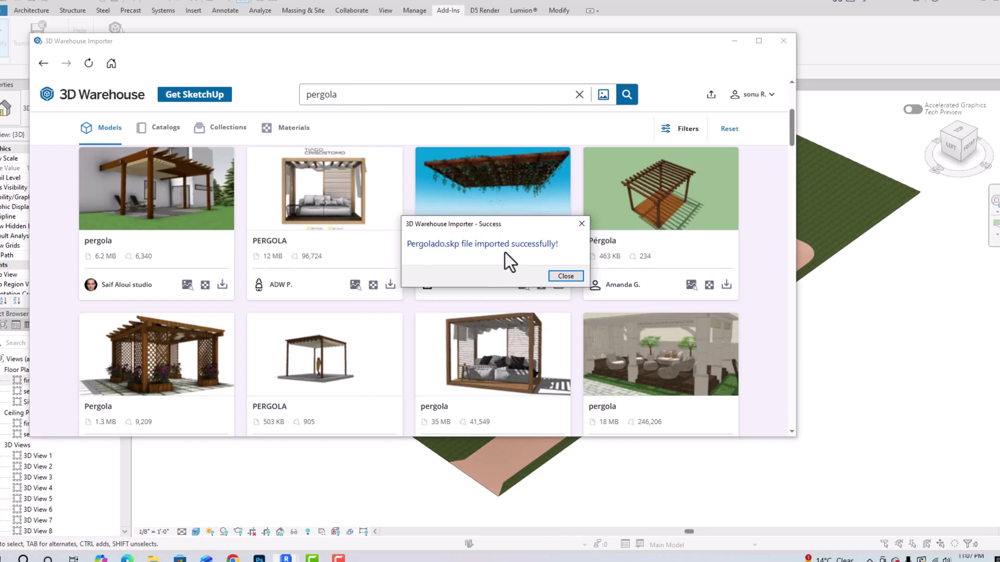
pyautogui.click(564, 278)
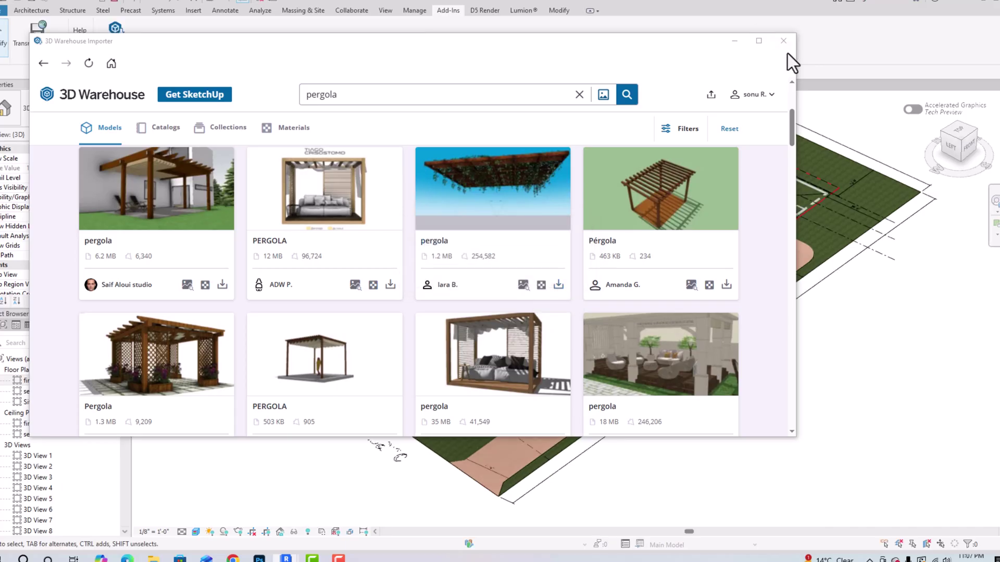
# - Close the importer, open the Site floor plan and save the project
pyautogui.click(785, 42)
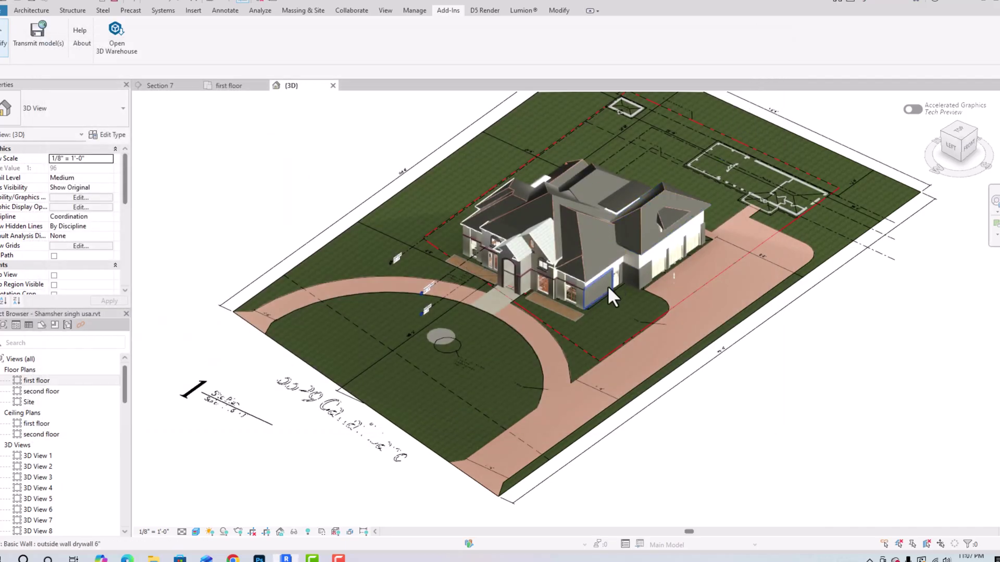
pyautogui.scroll(-3, 607, 285)
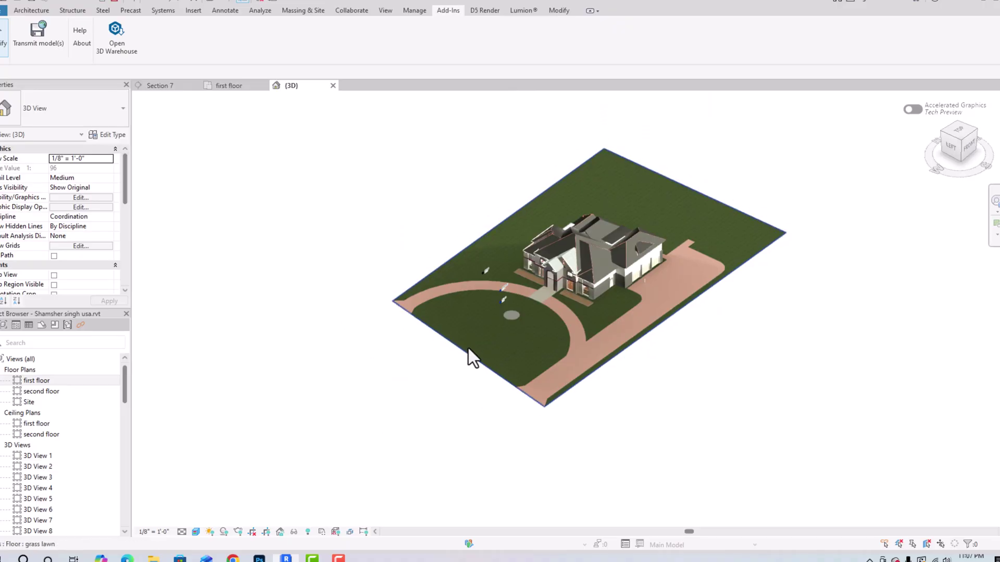
pyautogui.scroll(-4, 431, 340)
pyautogui.scroll(8, 462, 309)
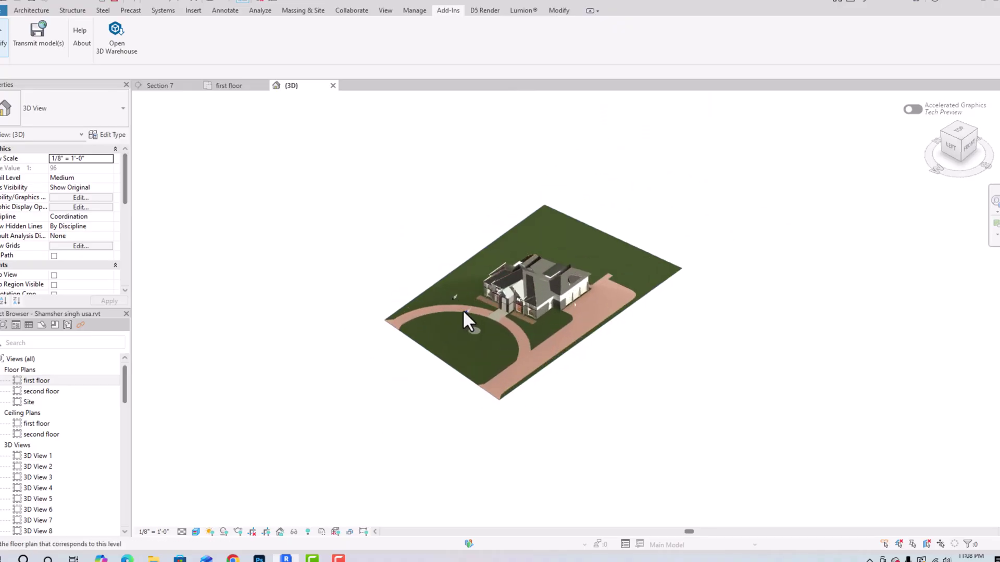
pyautogui.scroll(-4, 408, 196)
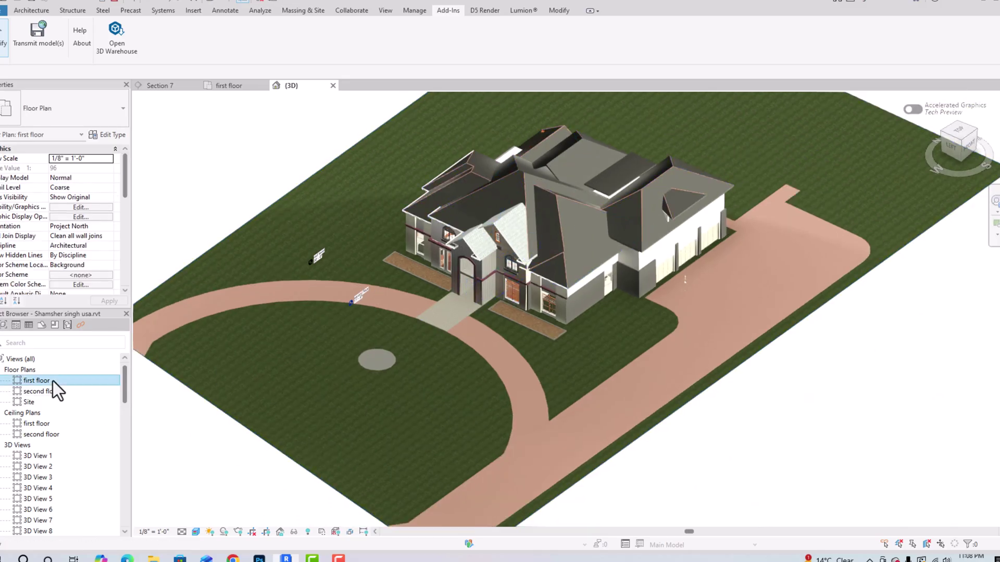
pyautogui.doubleClick(39, 401)
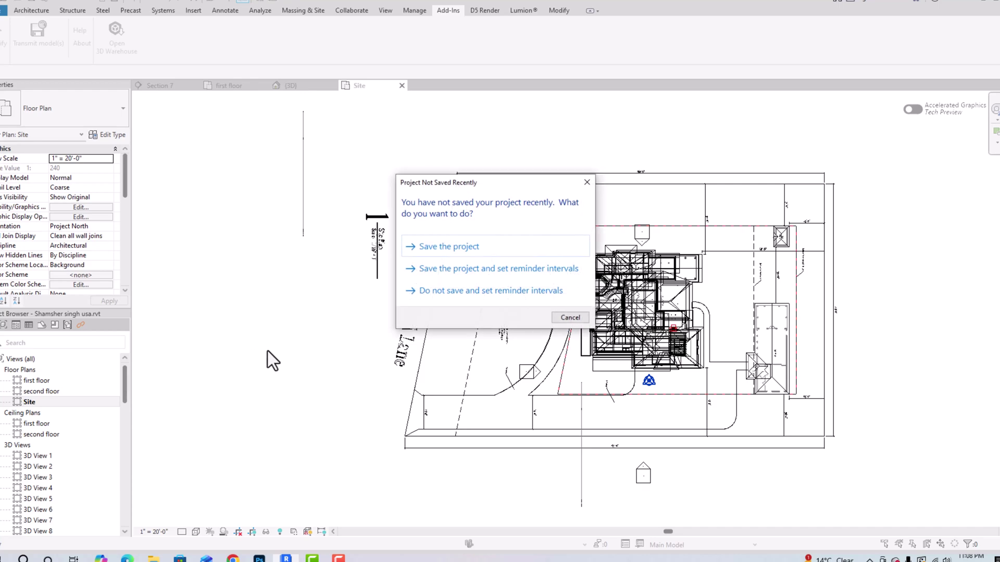
pyautogui.click(456, 247)
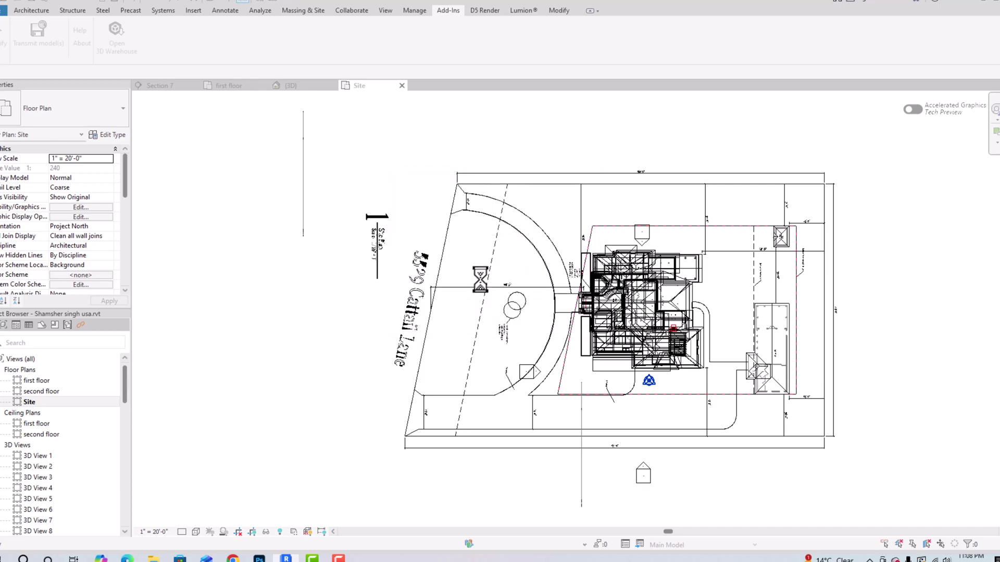
pyautogui.scroll(5, 641, 325)
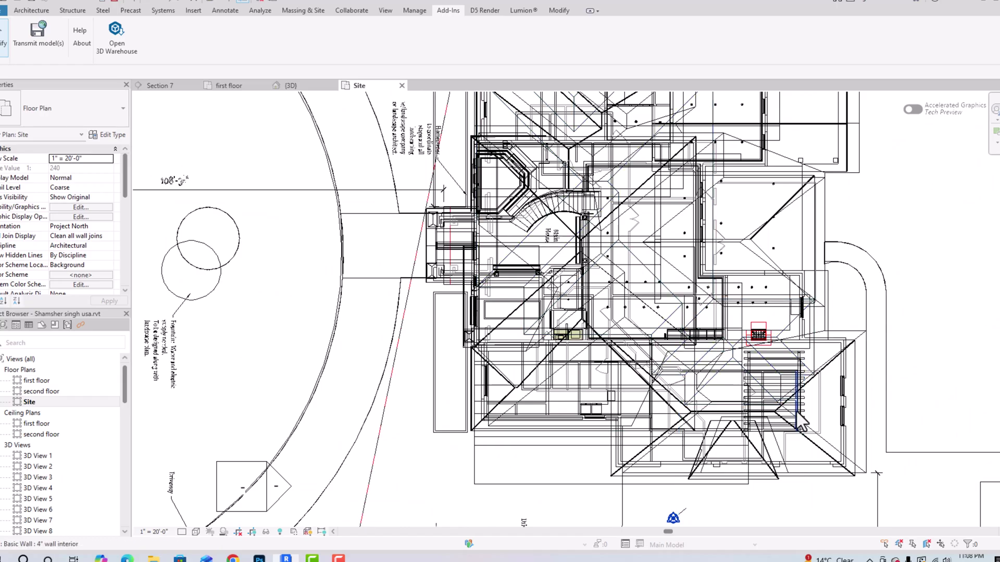
# - Drag the Pergolado import onto the front lawn beside the curved walkway
pyautogui.click(801, 419)
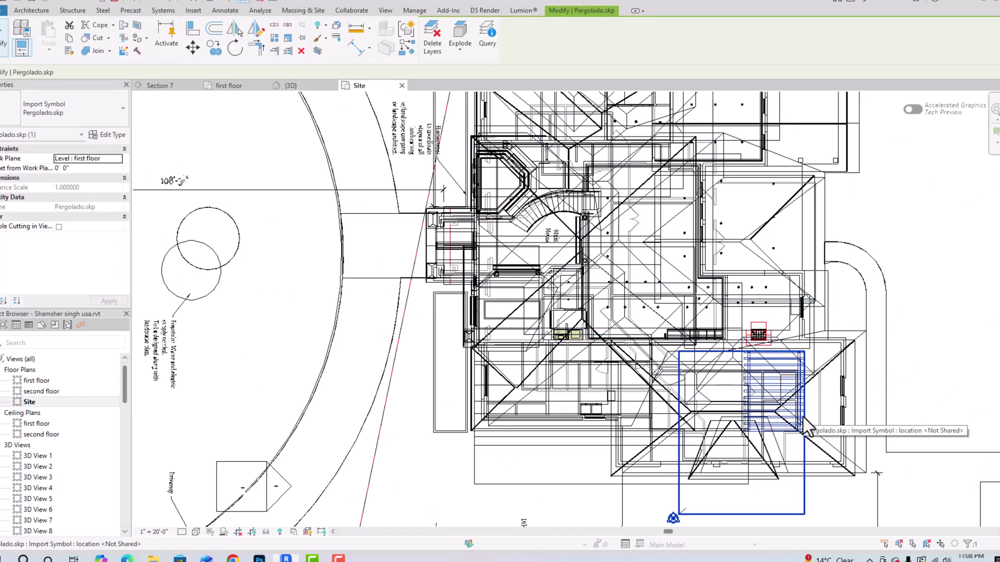
pyautogui.moveTo(802, 411); pyautogui.dragTo(294, 364)
pyautogui.scroll(-2, 799, 305)
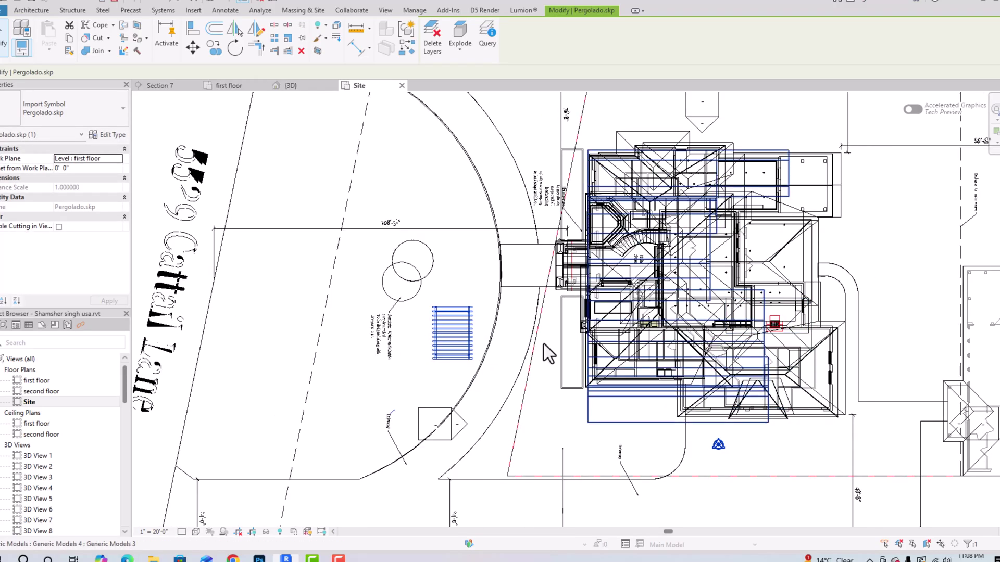
pyautogui.scroll(1, 367, 351)
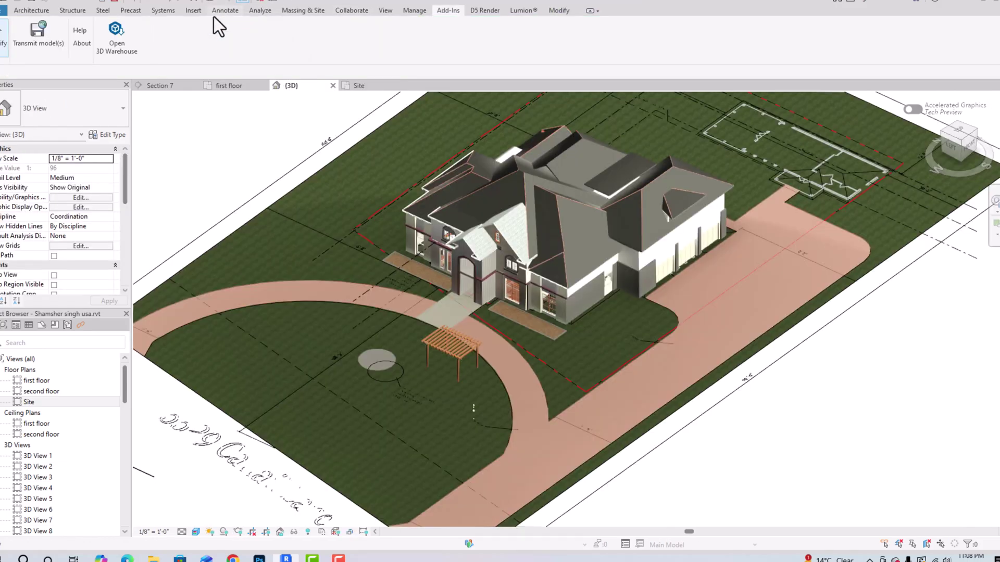
pyautogui.scroll(5, 463, 370)
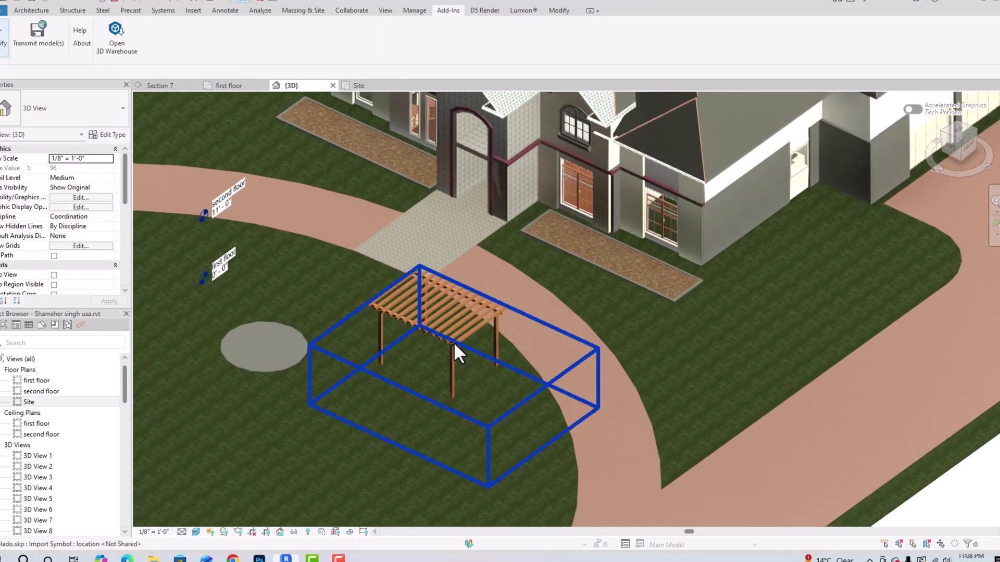
pyautogui.scroll(2, 452, 339)
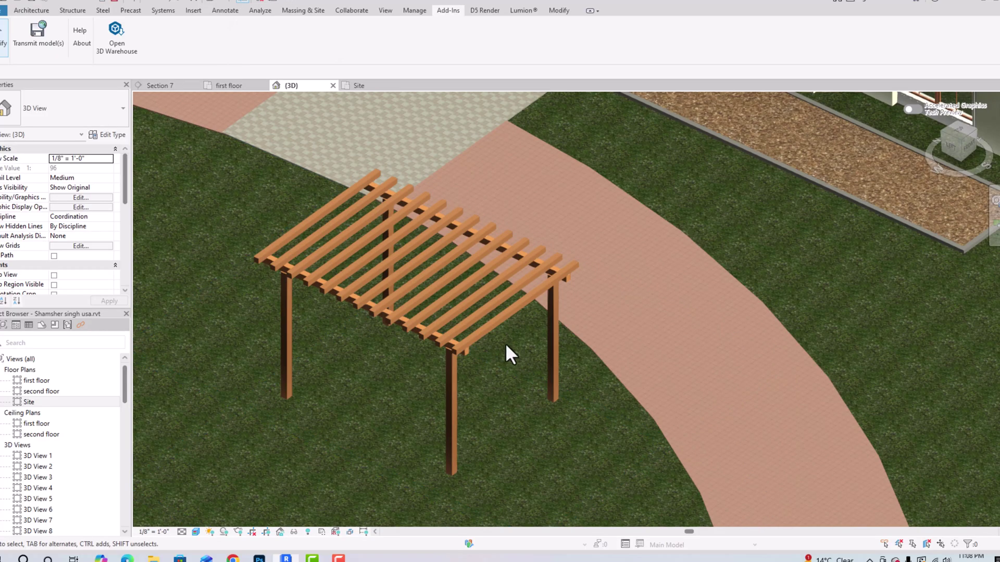
# - Zoom in and out to check the pergola's placement on the lawn
pyautogui.scroll(-2, 661, 276)
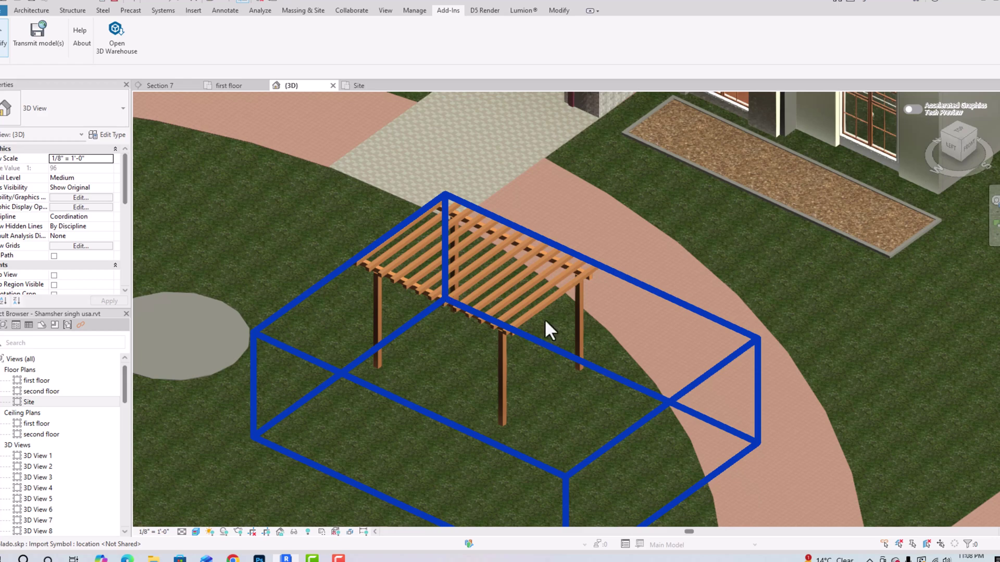
pyautogui.scroll(-5, 480, 265)
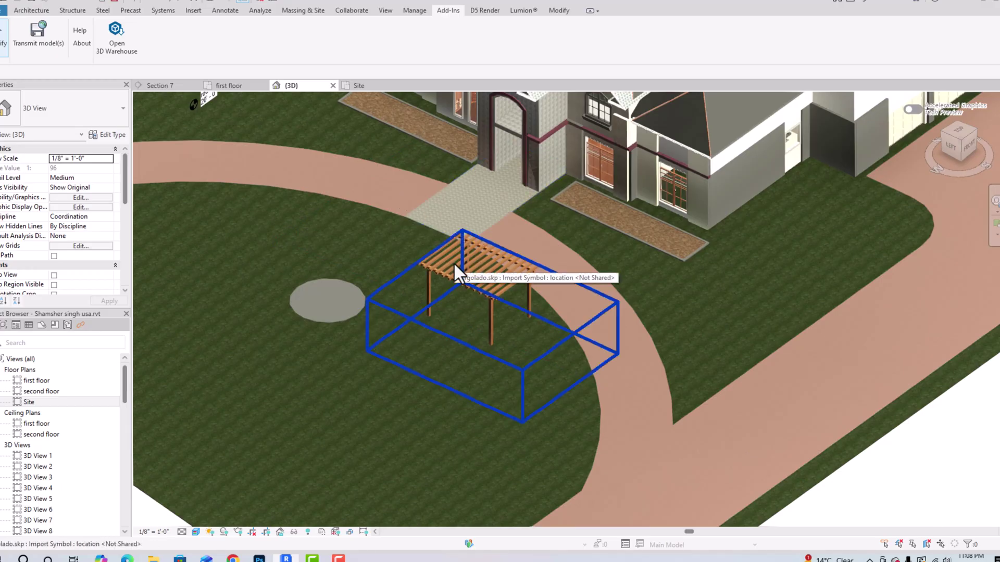
pyautogui.scroll(2, 455, 263)
pyautogui.scroll(3, 455, 263)
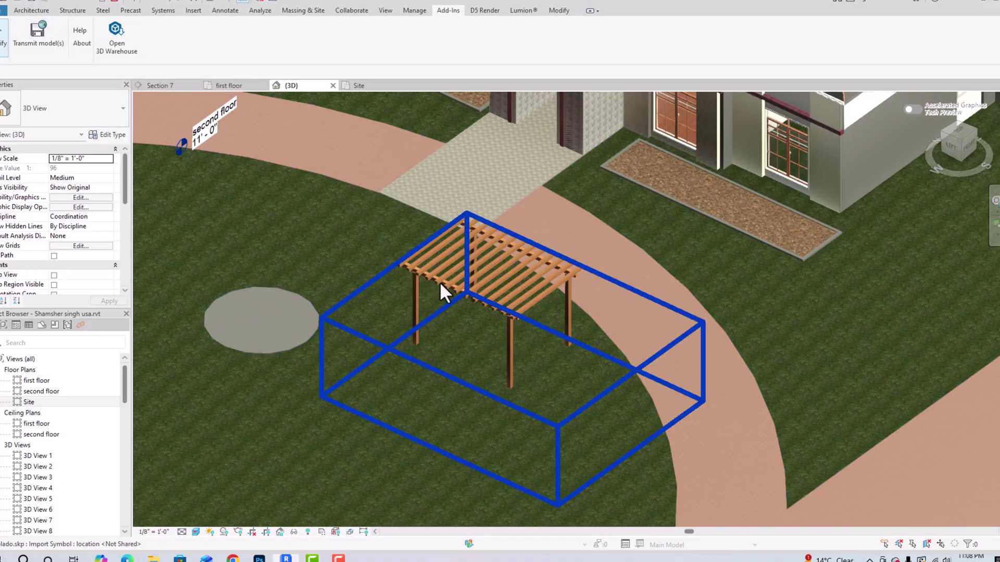
pyautogui.scroll(-5, 451, 314)
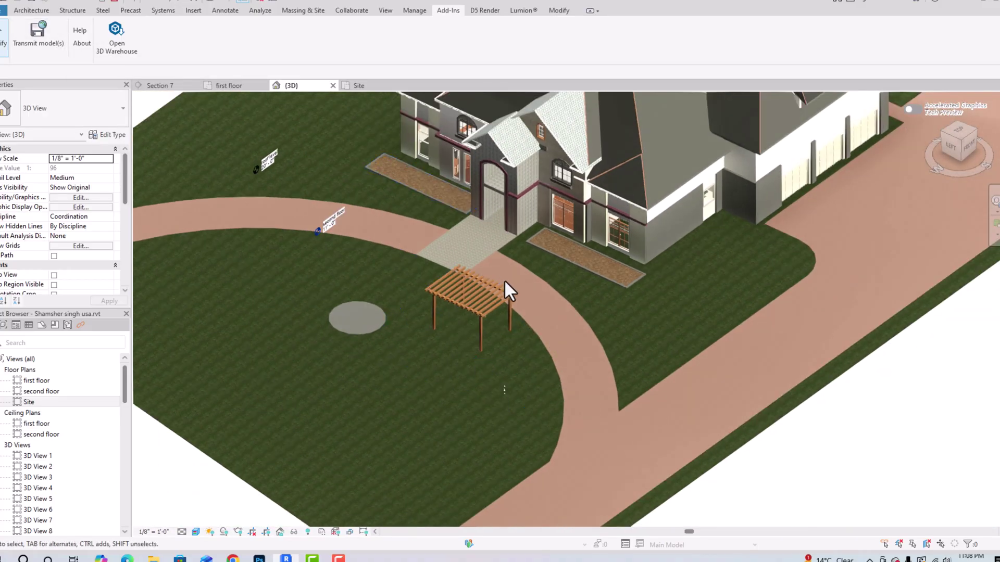
pyautogui.scroll(-2, 449, 311)
pyautogui.scroll(1, 627, 330)
pyautogui.scroll(-1, 627, 330)
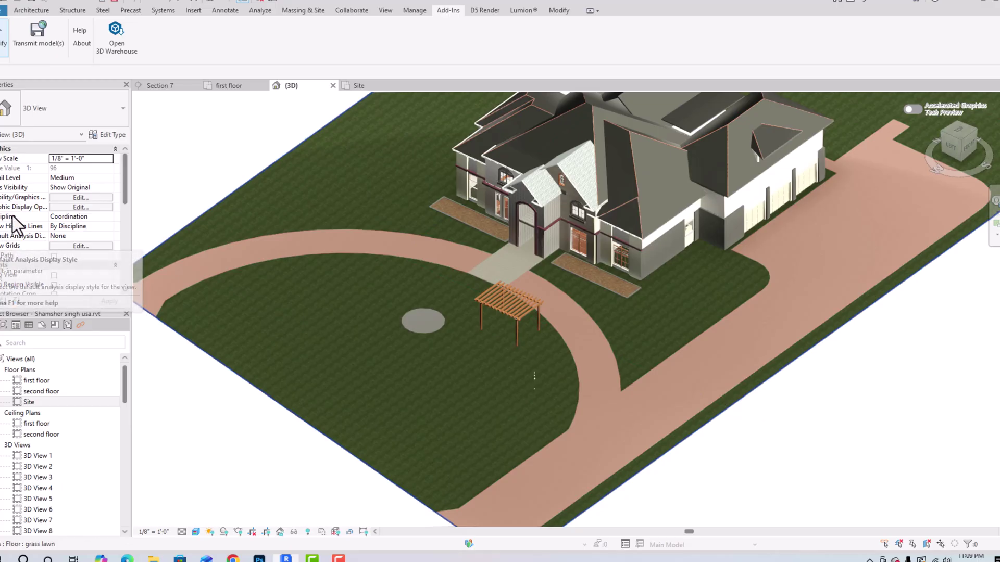
pyautogui.click(68, 207)
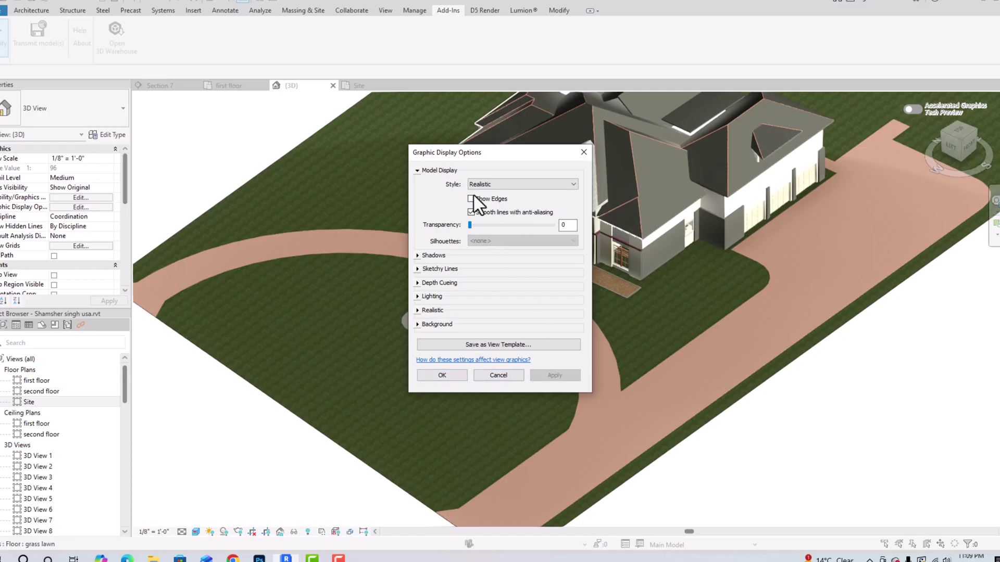
pyautogui.click(497, 375)
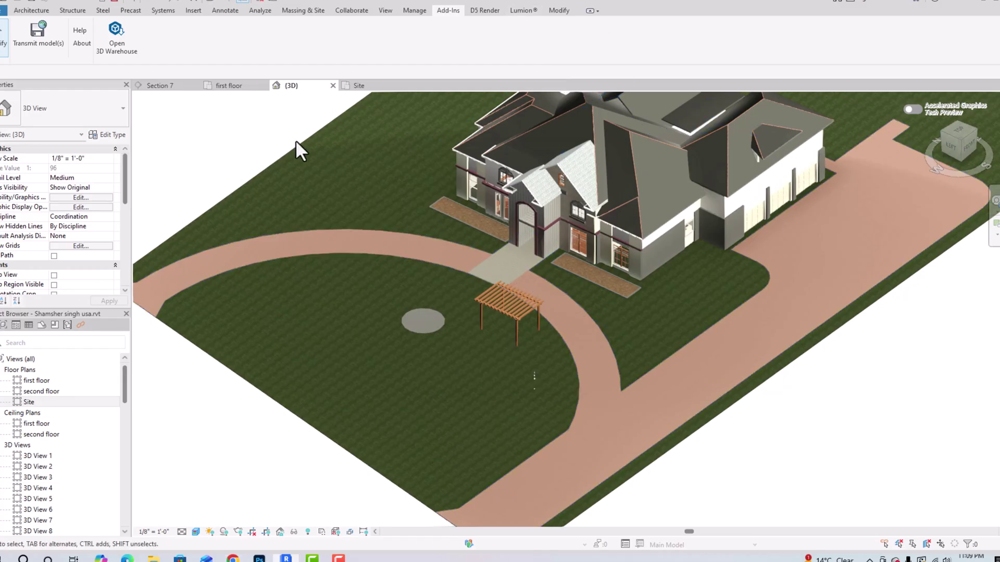
pyautogui.click(127, 48)
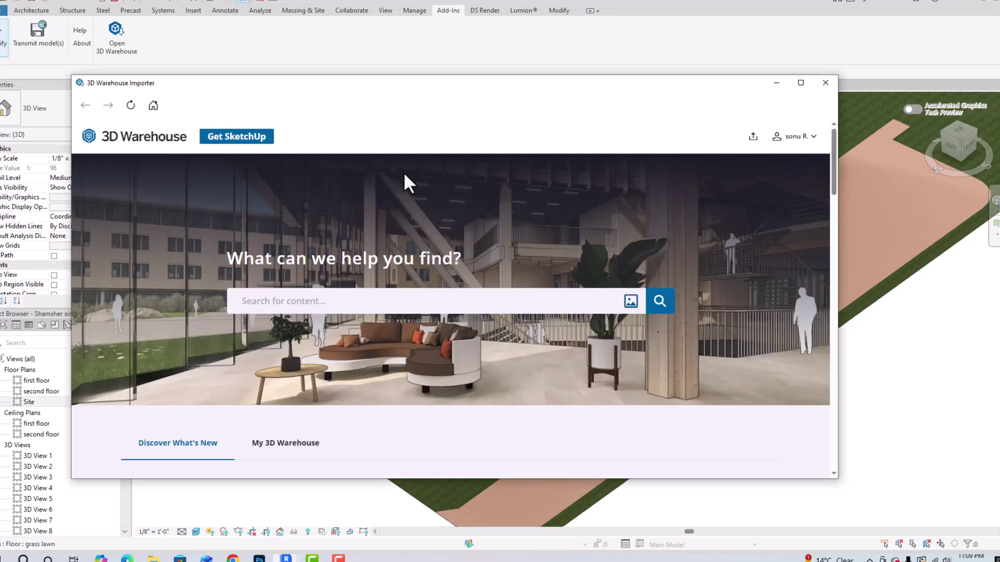
# - Search 3D Warehouse for 'tree' and scroll through the tree model results
pyautogui.click(371, 301)
pyautogui.write('tree')
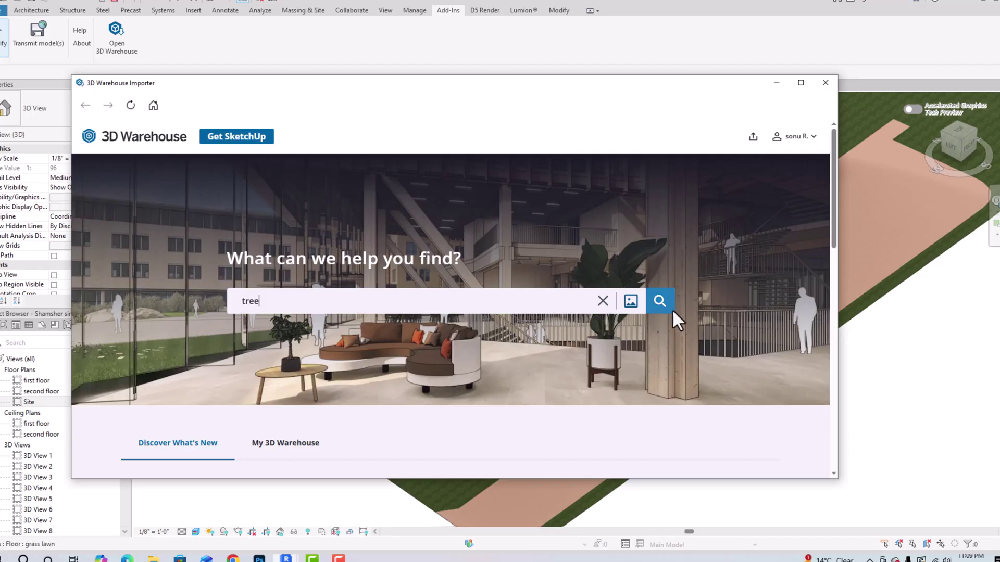
pyautogui.click(669, 309)
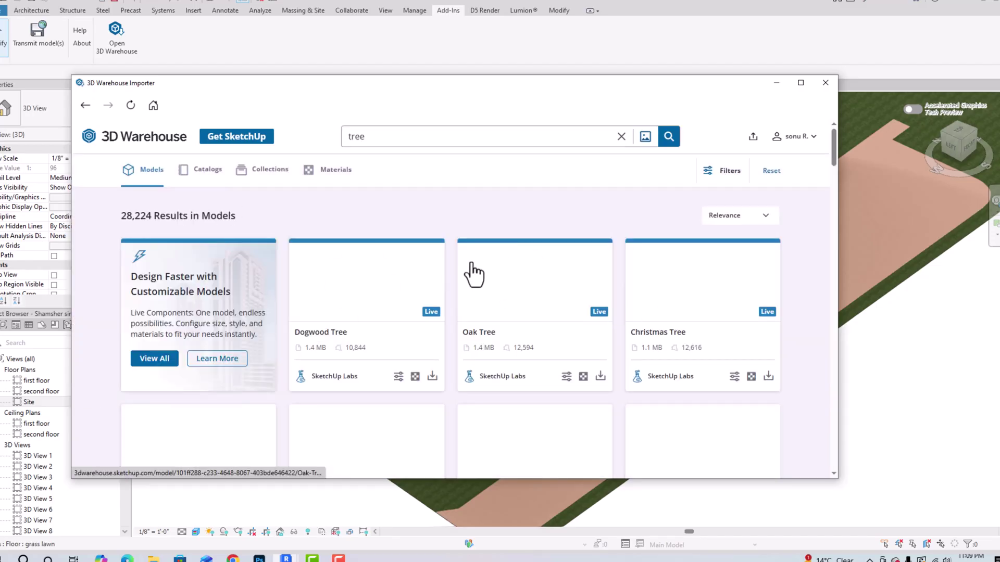
pyautogui.scroll(-7, 474, 275)
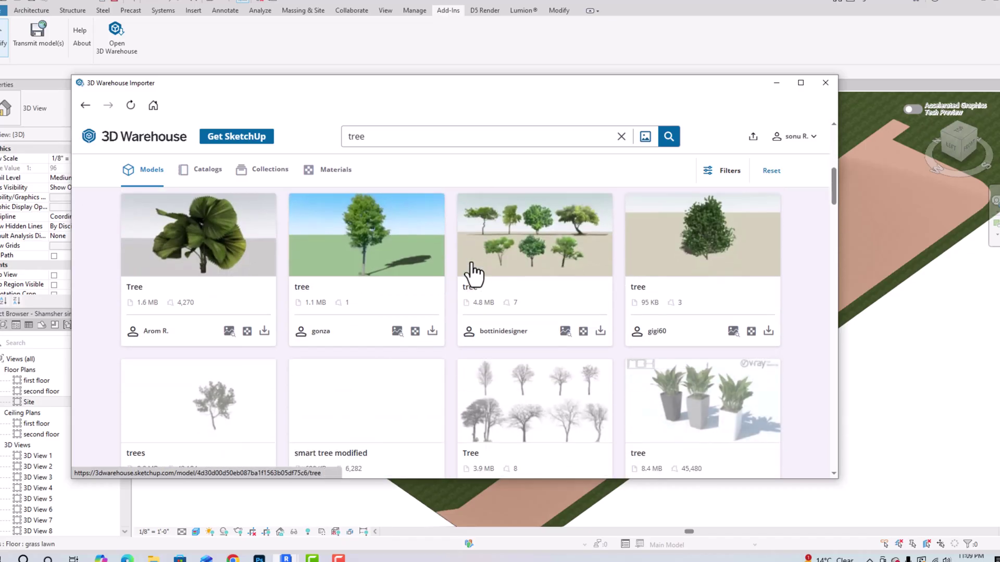
pyautogui.scroll(-2, 474, 274)
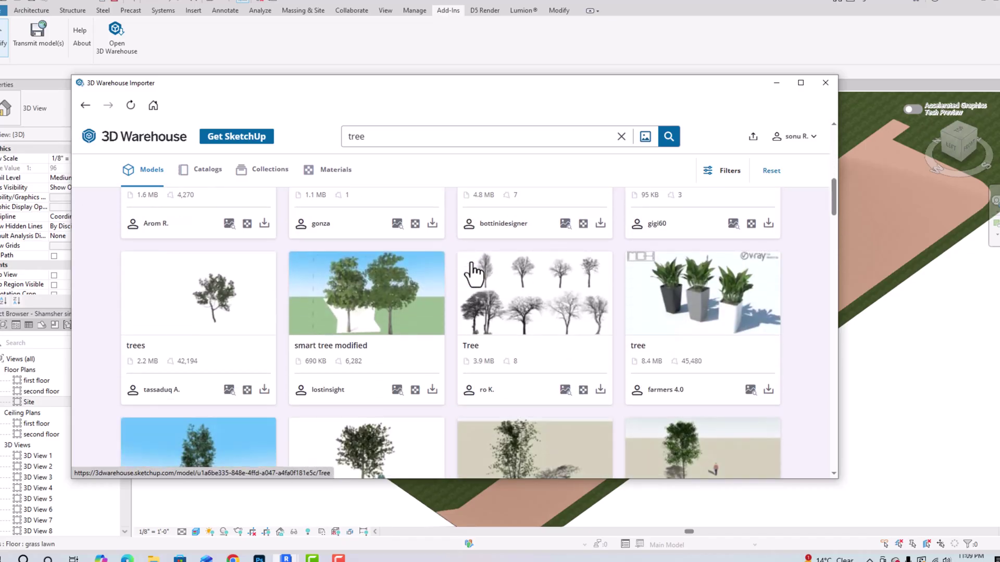
pyautogui.scroll(-4, 472, 265)
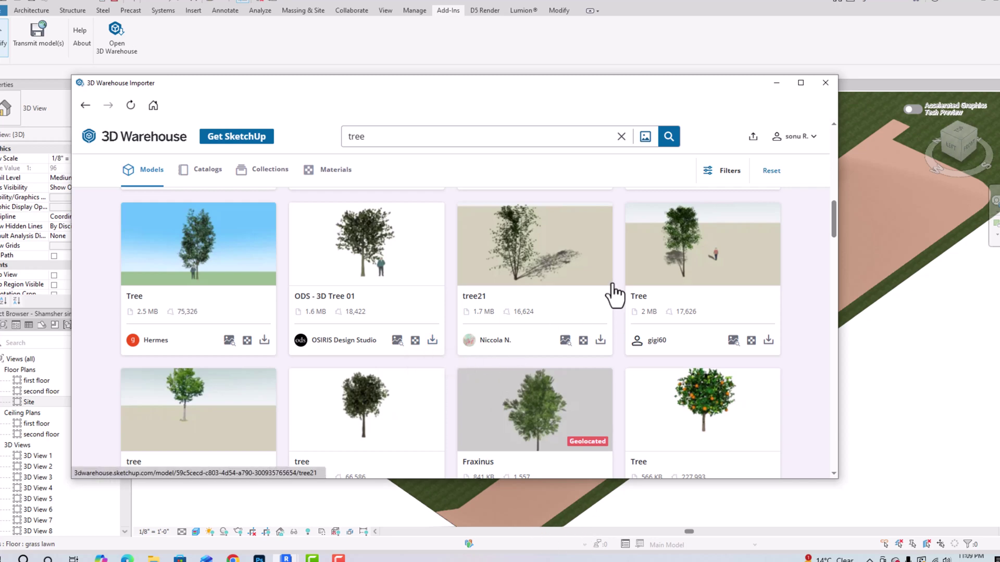
pyautogui.scroll(-2, 613, 284)
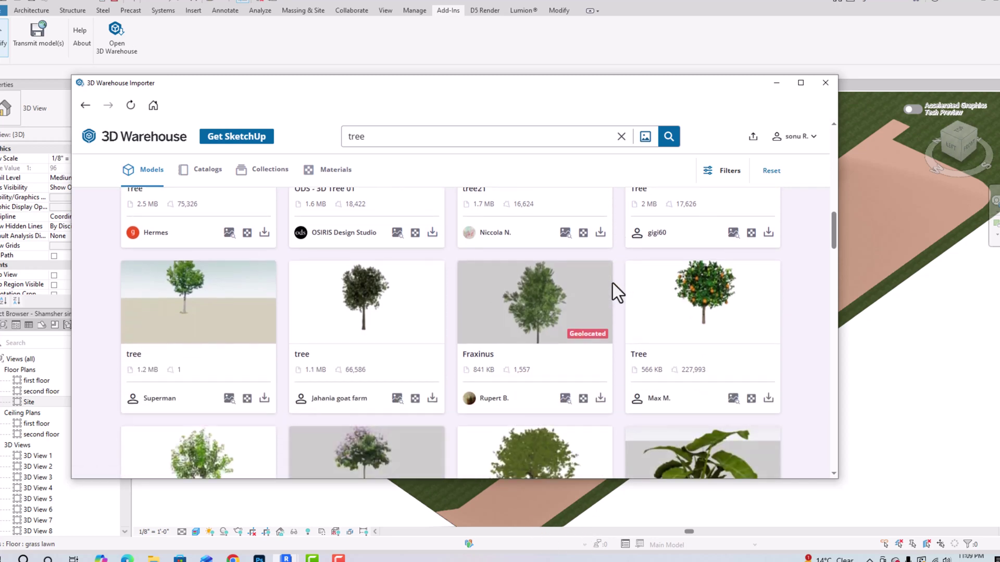
pyautogui.scroll(-2, 612, 283)
pyautogui.scroll(-2, 457, 359)
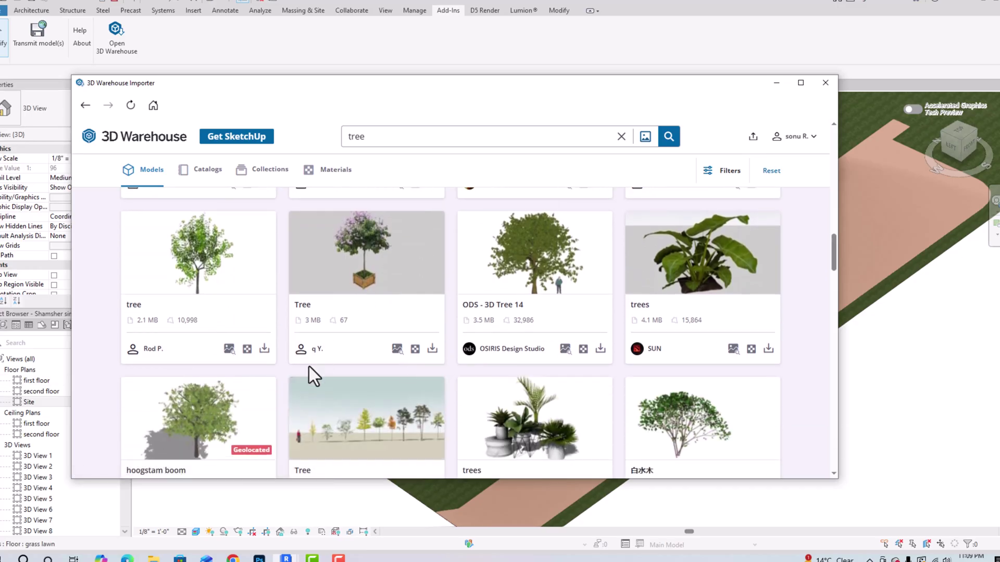
pyautogui.scroll(-2, 561, 299)
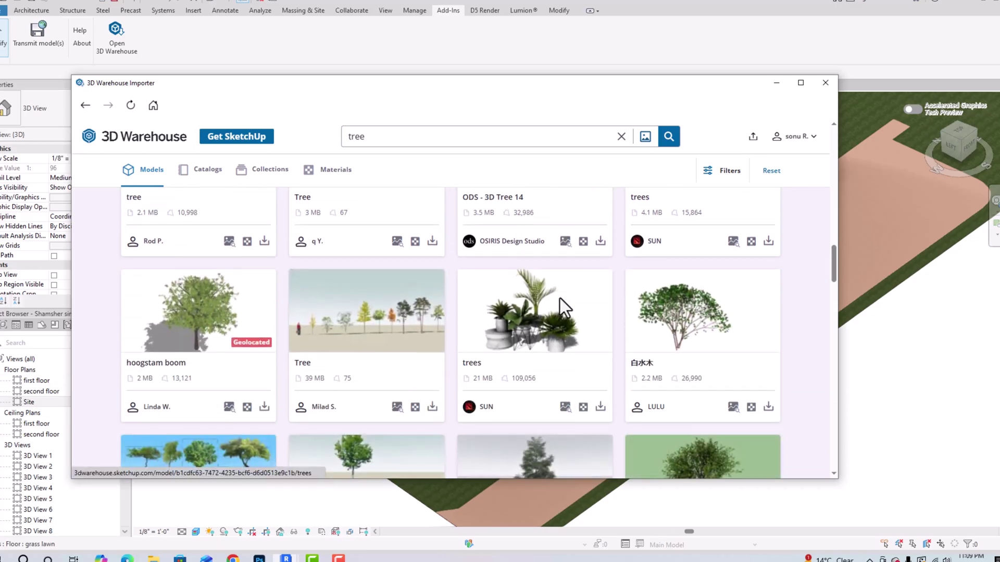
# - Import the 白水木 tree model as a SketchUp file and dismiss the success message
pyautogui.click(693, 336)
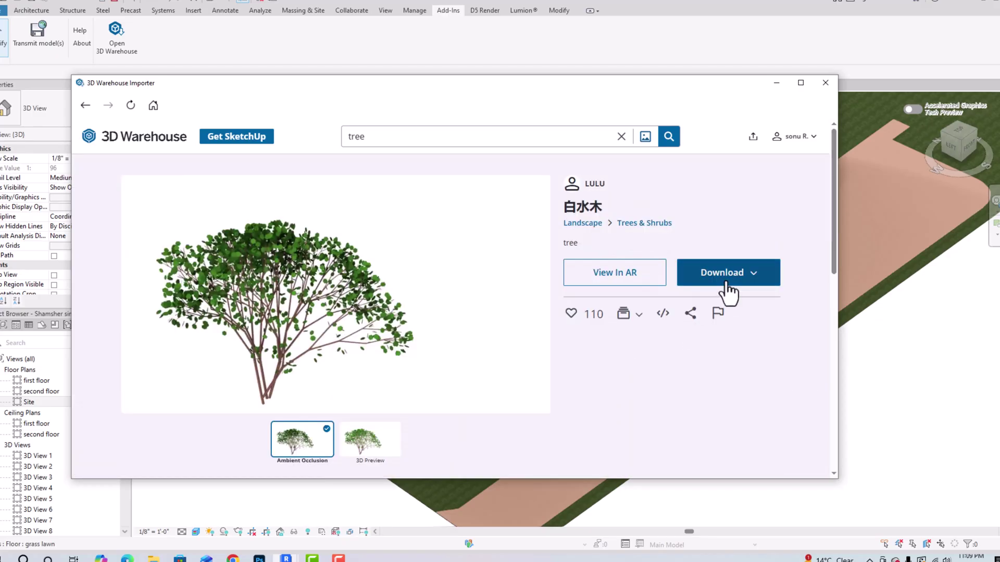
pyautogui.click(725, 282)
pyautogui.click(719, 306)
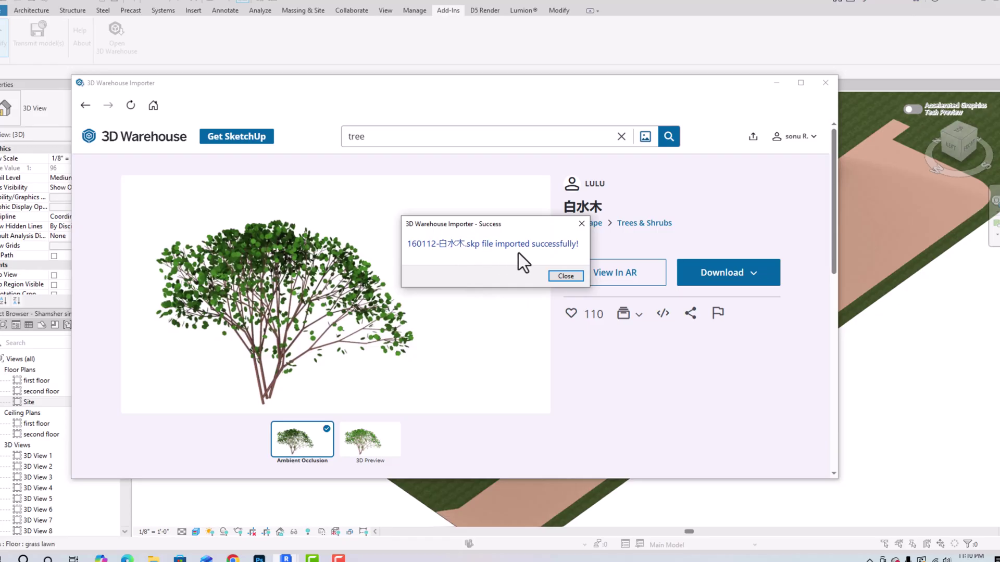
pyautogui.click(563, 276)
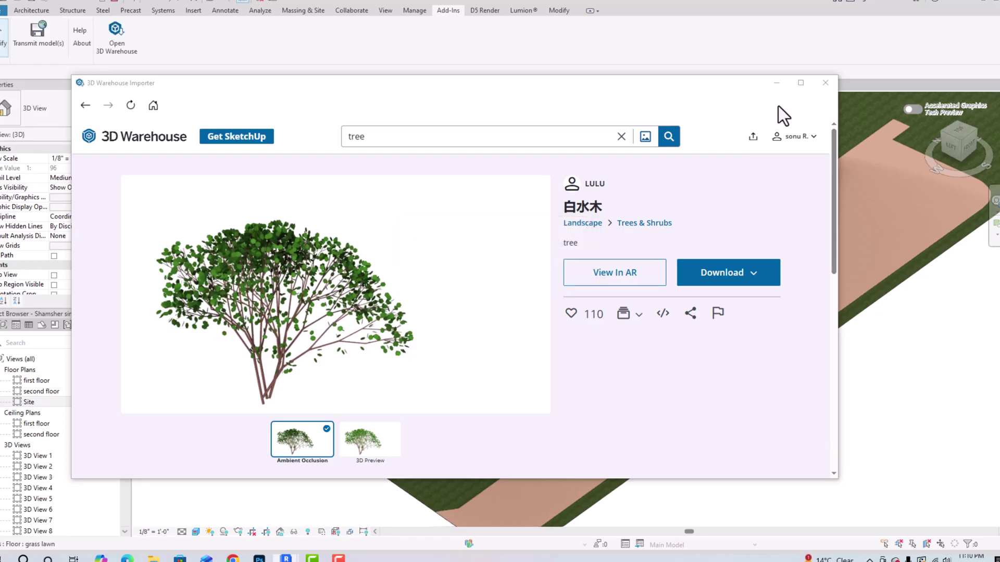
# - Close the importer and drag the tree onto the driveway beside the garage doors
pyautogui.click(826, 86)
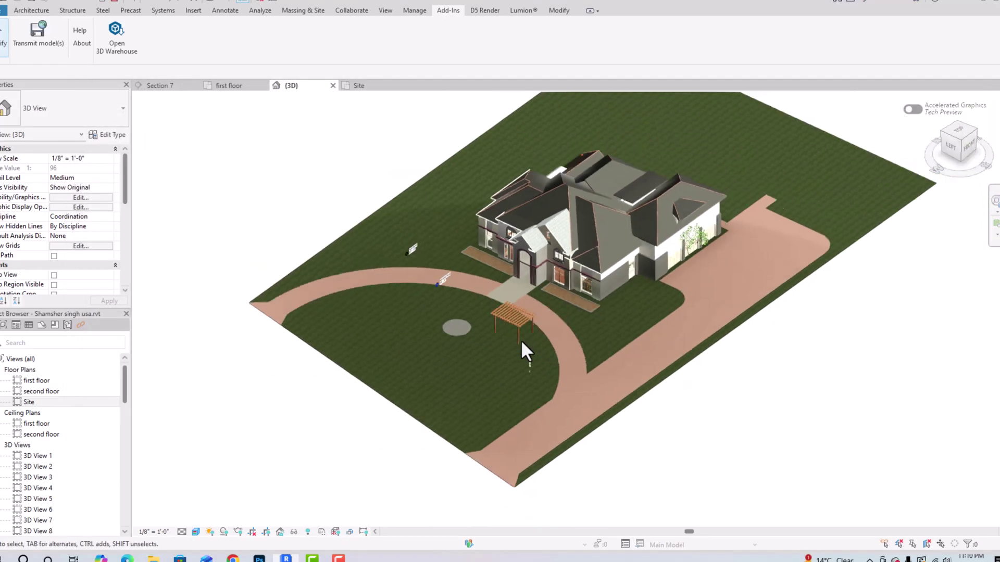
pyautogui.scroll(-2, 520, 340)
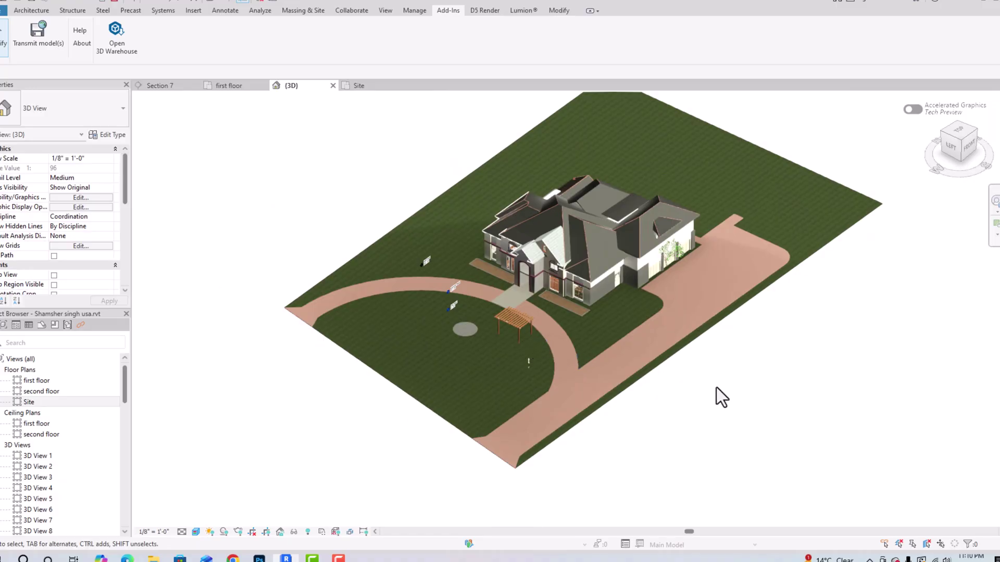
pyautogui.scroll(5, 682, 267)
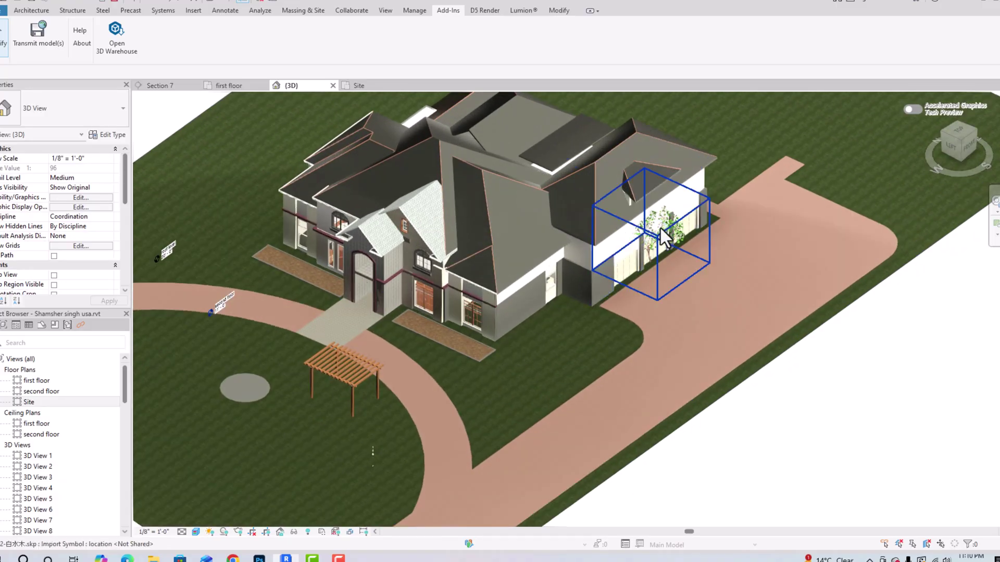
pyautogui.scroll(3, 663, 227)
pyautogui.click(666, 226)
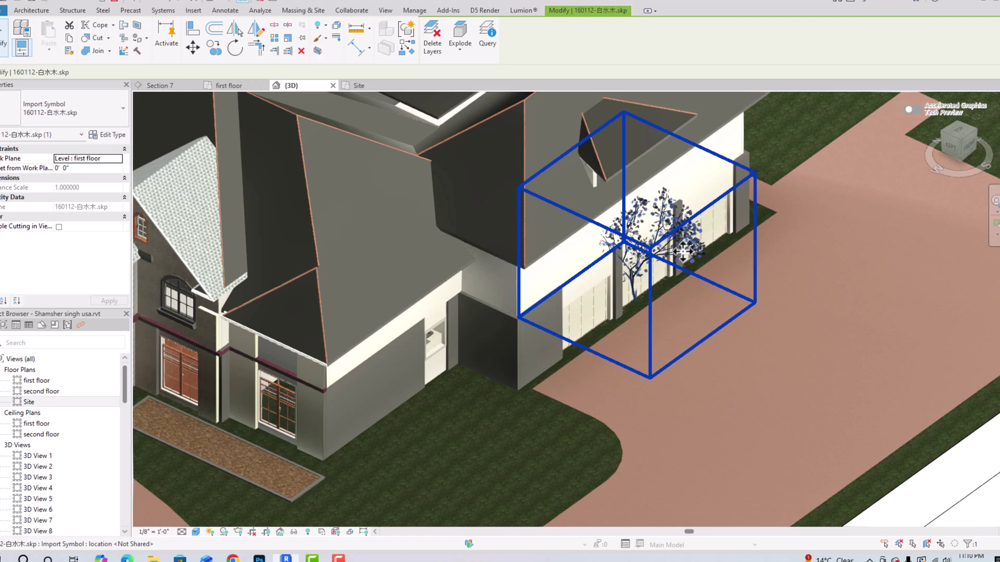
pyautogui.moveTo(683, 252); pyautogui.dragTo(789, 271)
pyautogui.scroll(5, 782, 292)
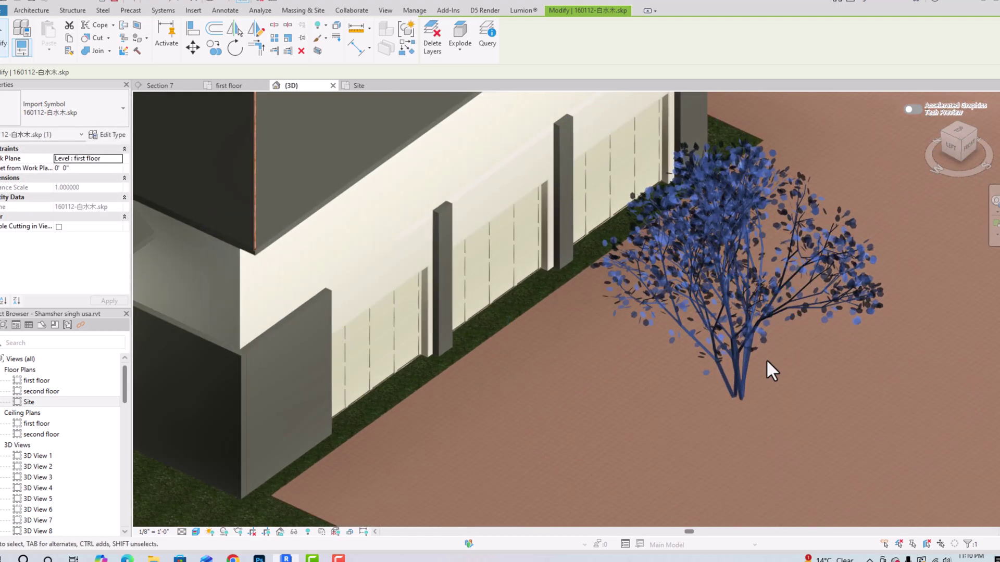
pyautogui.scroll(-5, 588, 286)
pyautogui.press('Escape')
# - Zoom to check the tree's position, then switch to the browser and back to Revit
pyautogui.scroll(5, 576, 290)
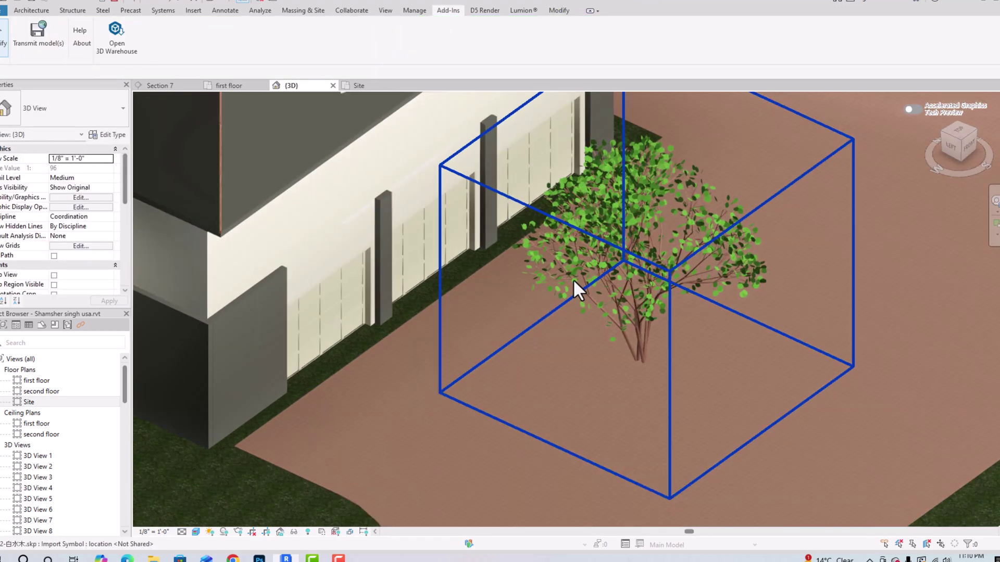
pyautogui.scroll(-6, 688, 267)
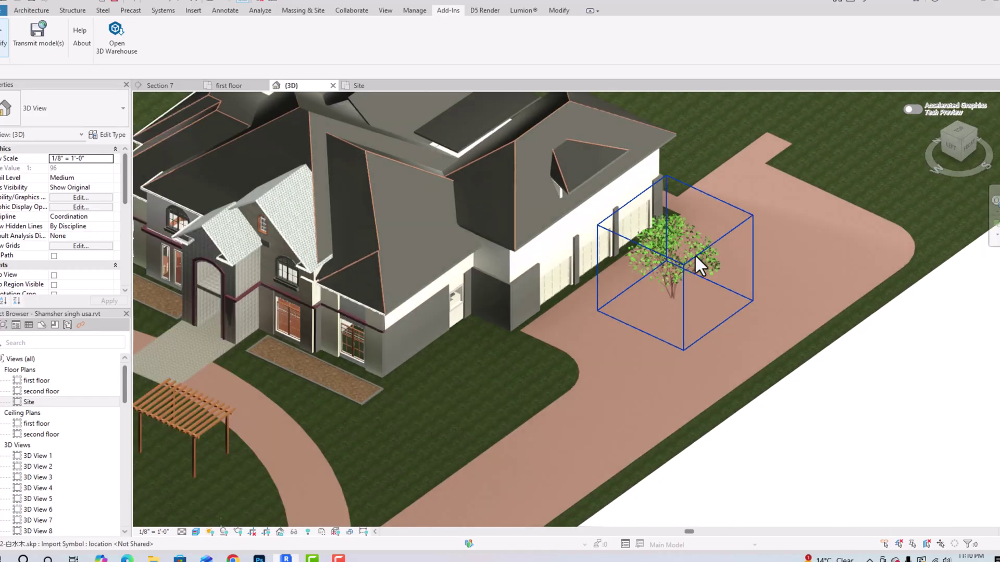
pyautogui.scroll(4, 685, 250)
pyautogui.scroll(2, 651, 267)
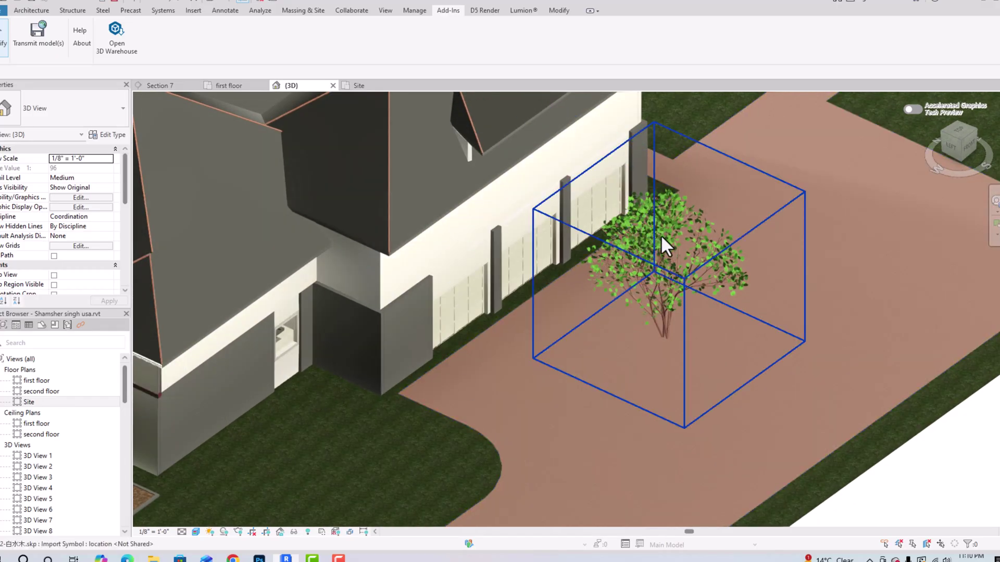
pyautogui.scroll(-3, 682, 236)
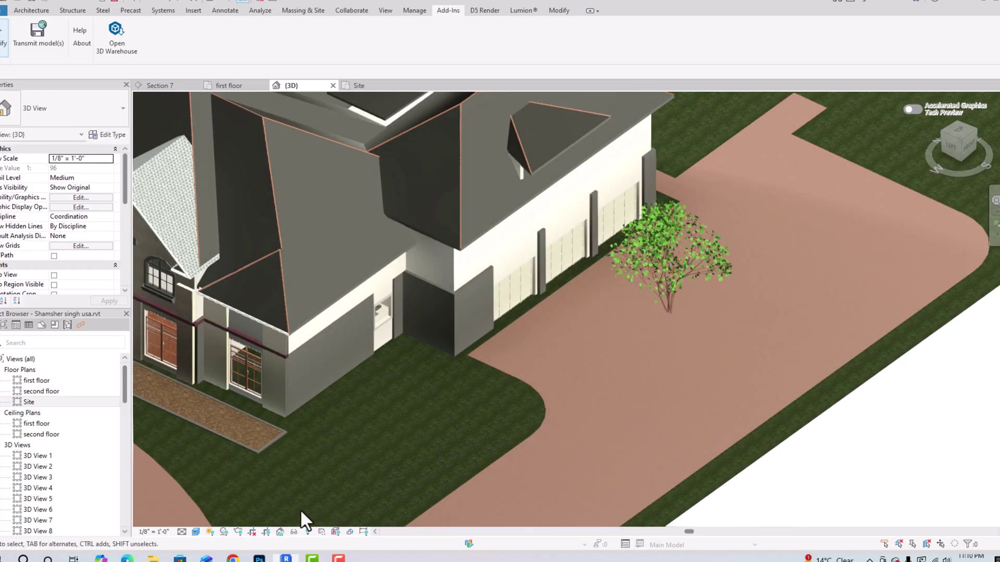
pyautogui.moveTo(233, 558)
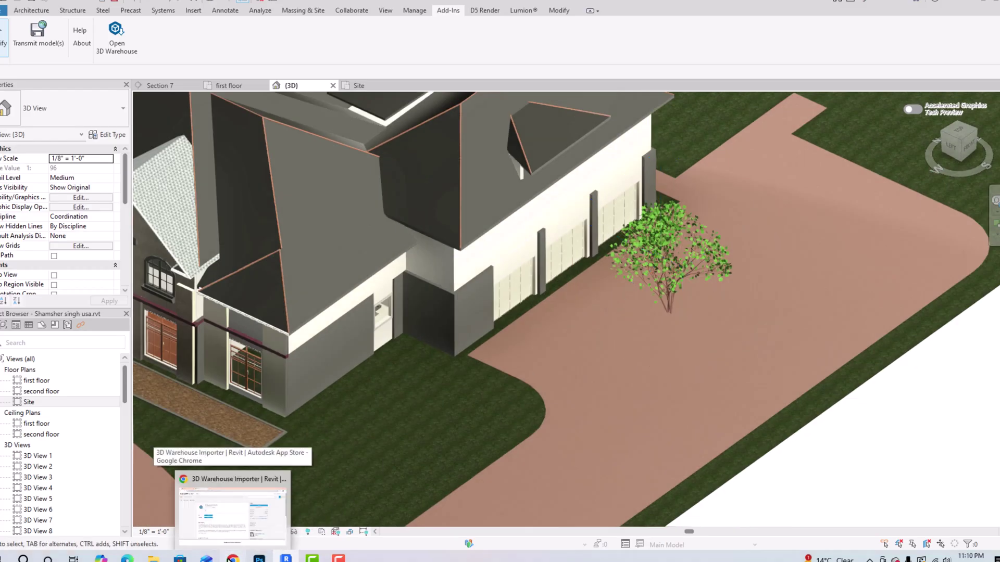
pyautogui.click(232, 502)
pyautogui.hotkey('alt', 'Tab')
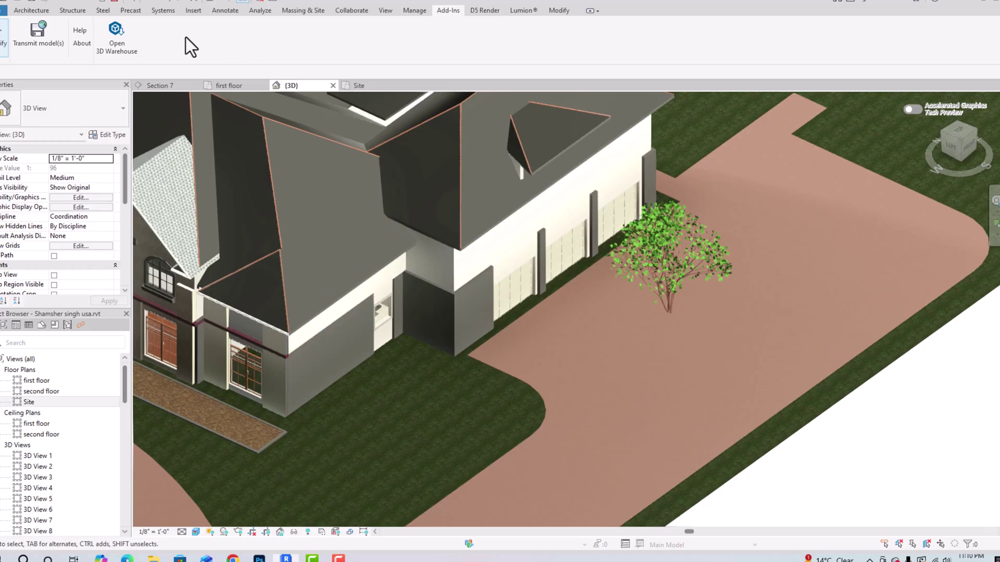
# - Open the 3D Warehouse browser and search for 'car'
pyautogui.click(110, 36)
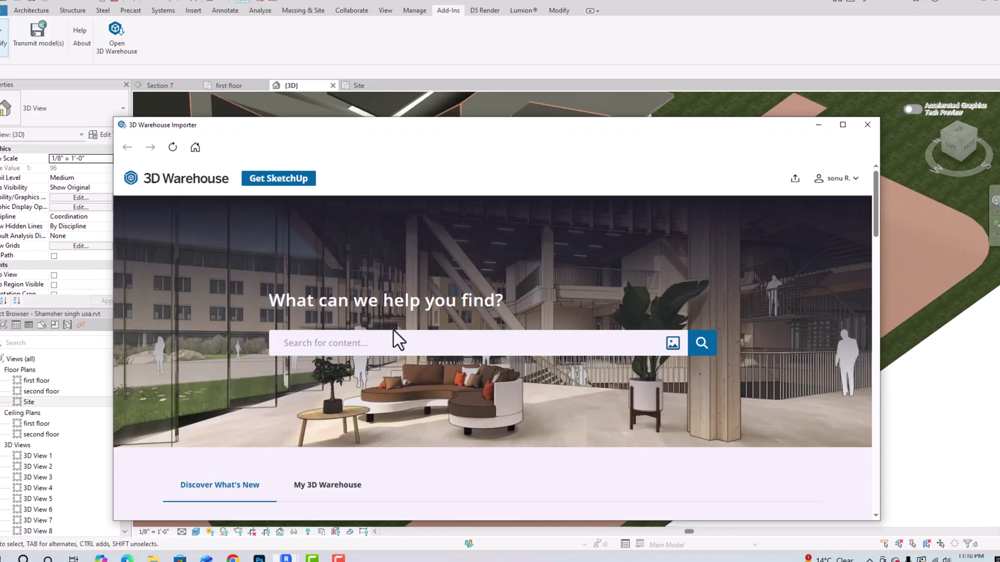
pyautogui.click(393, 347)
pyautogui.write('car')
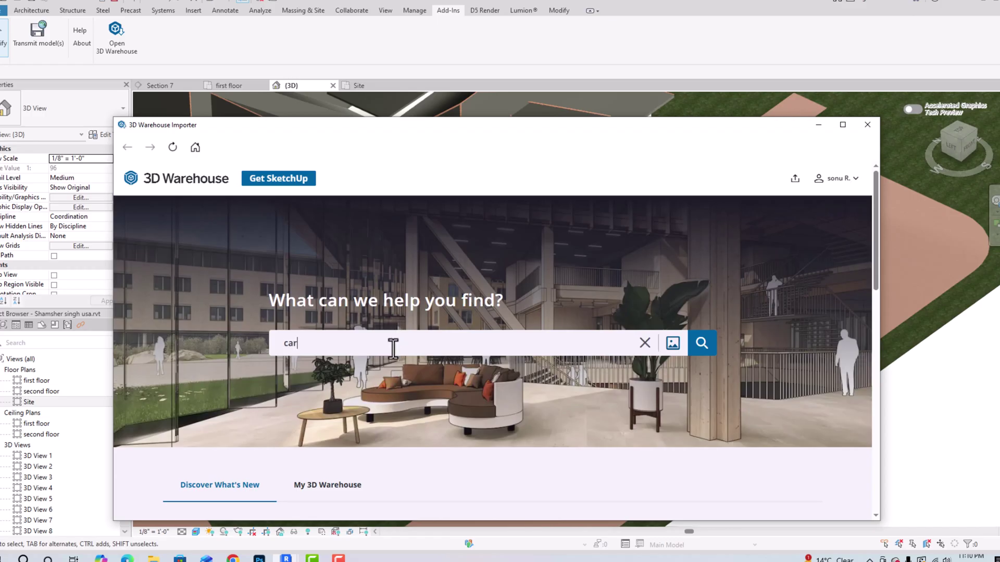
pyautogui.press('Return')
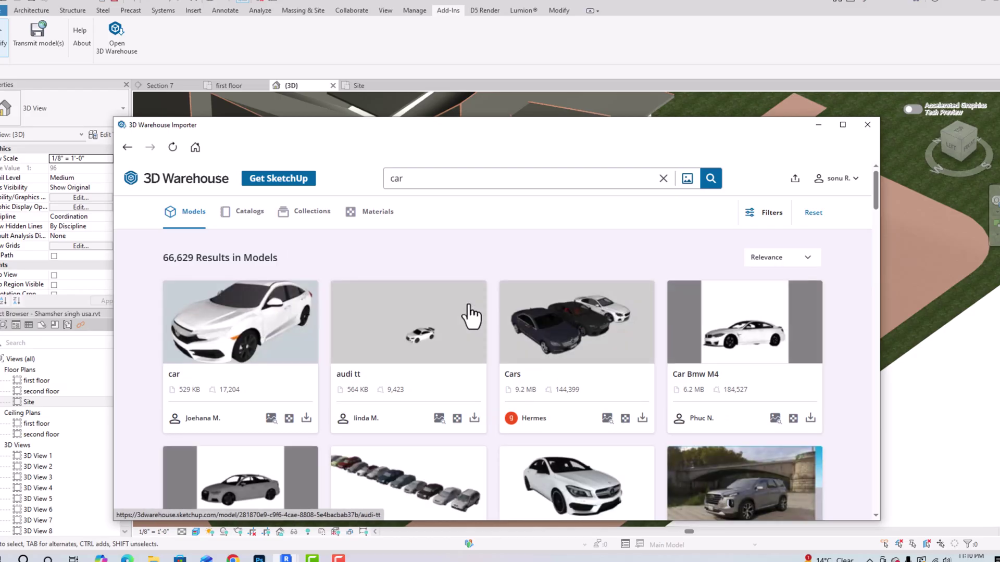
pyautogui.scroll(-2, 470, 312)
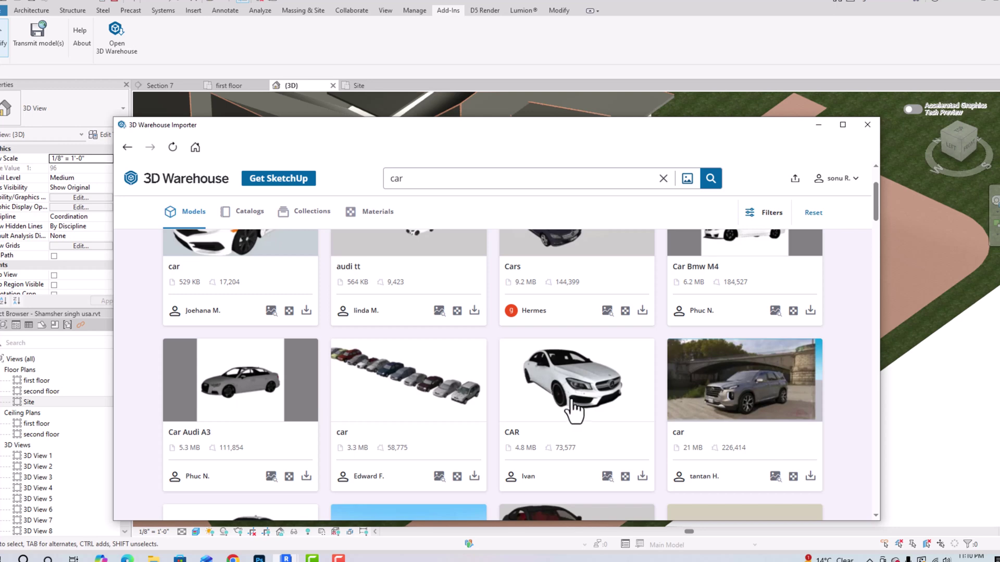
# - Import the white CAR model as a SketchUp file and close the browser window
pyautogui.click(643, 478)
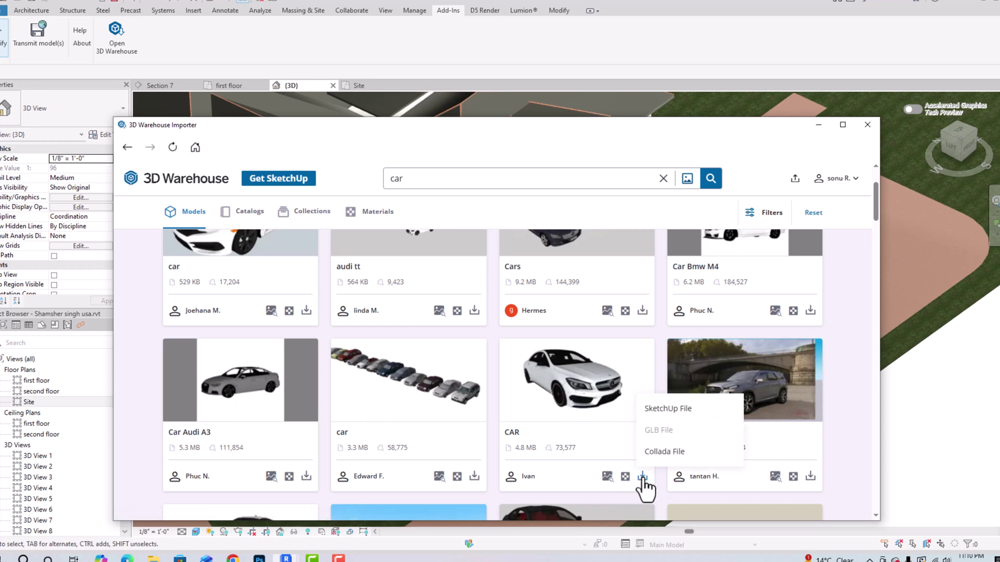
pyautogui.click(663, 412)
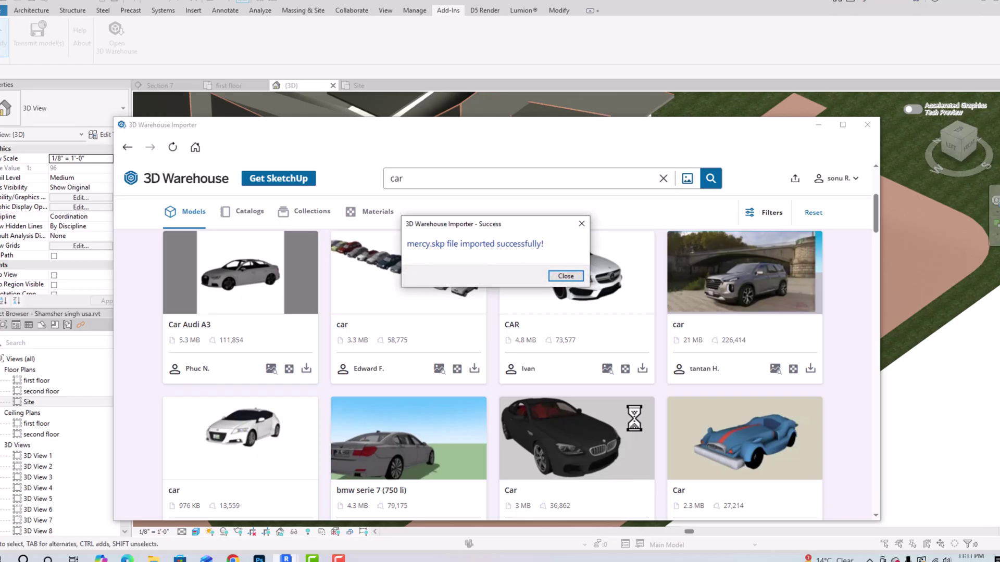
pyautogui.click(868, 125)
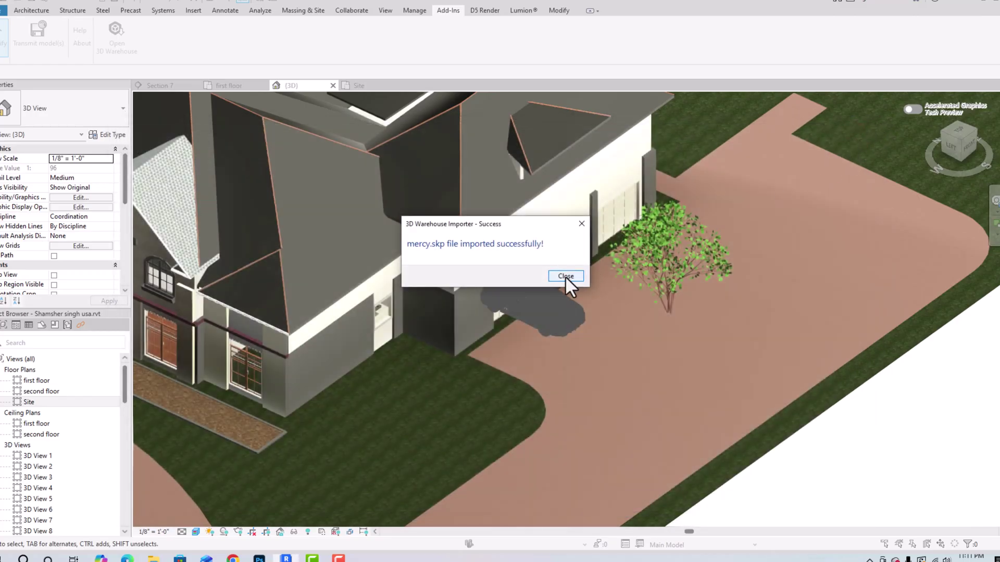
# - Drag the mercy.skp car onto the driveway before the garage, then edit Graphic Display Options
pyautogui.click(566, 276)
pyautogui.click(539, 314)
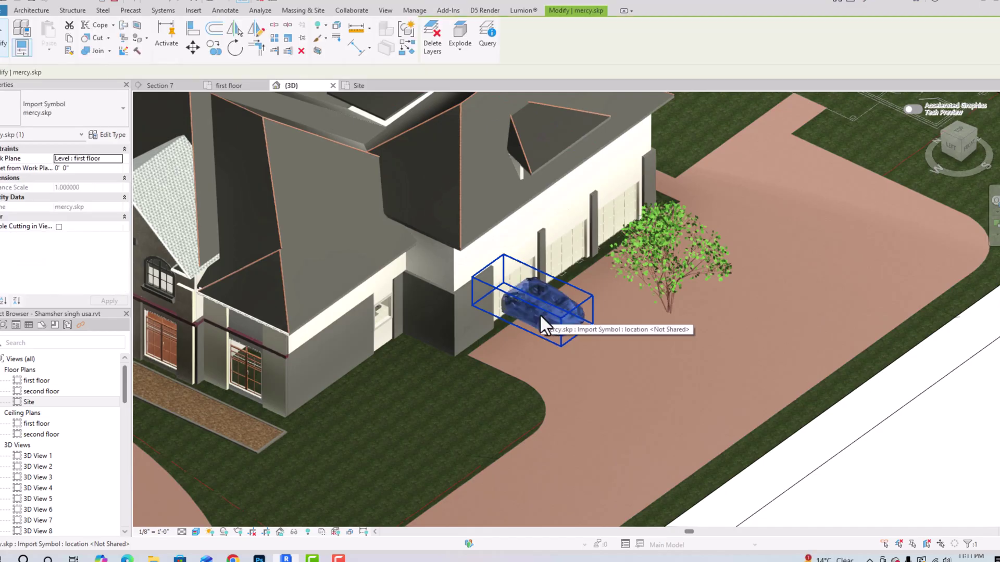
pyautogui.scroll(4, 543, 315)
pyautogui.moveTo(587, 339); pyautogui.dragTo(672, 371)
pyautogui.click(723, 430)
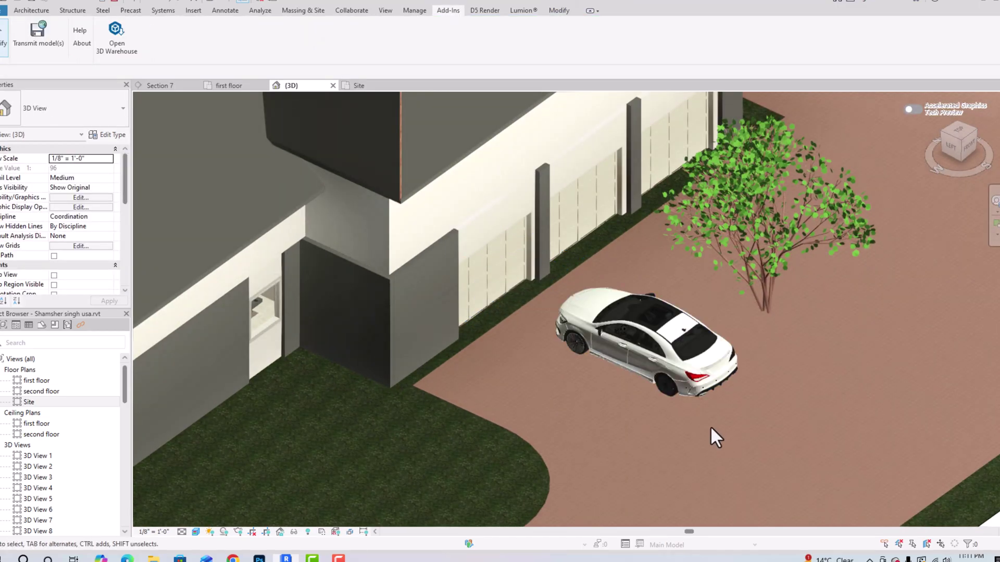
pyautogui.scroll(5, 679, 401)
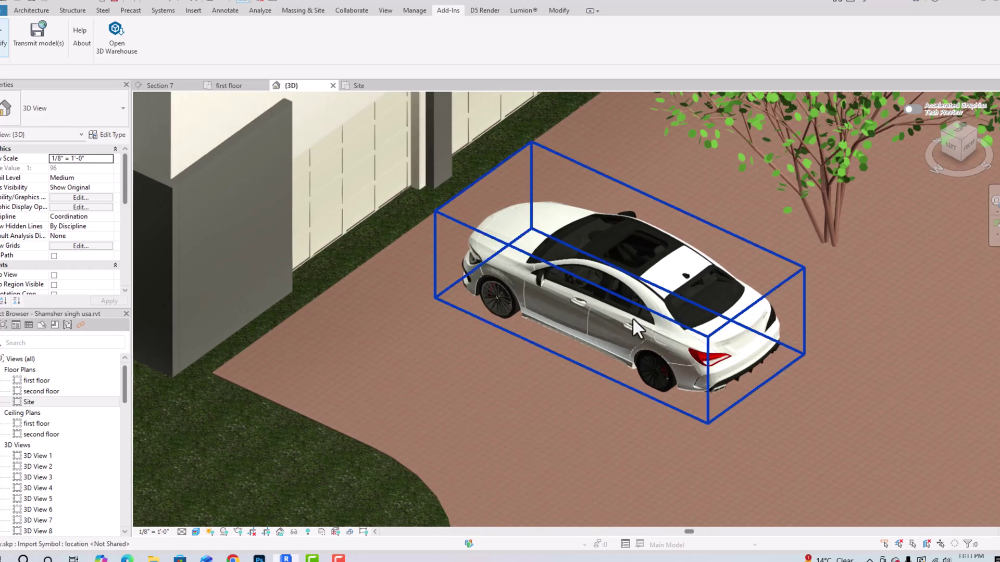
pyautogui.click(658, 338)
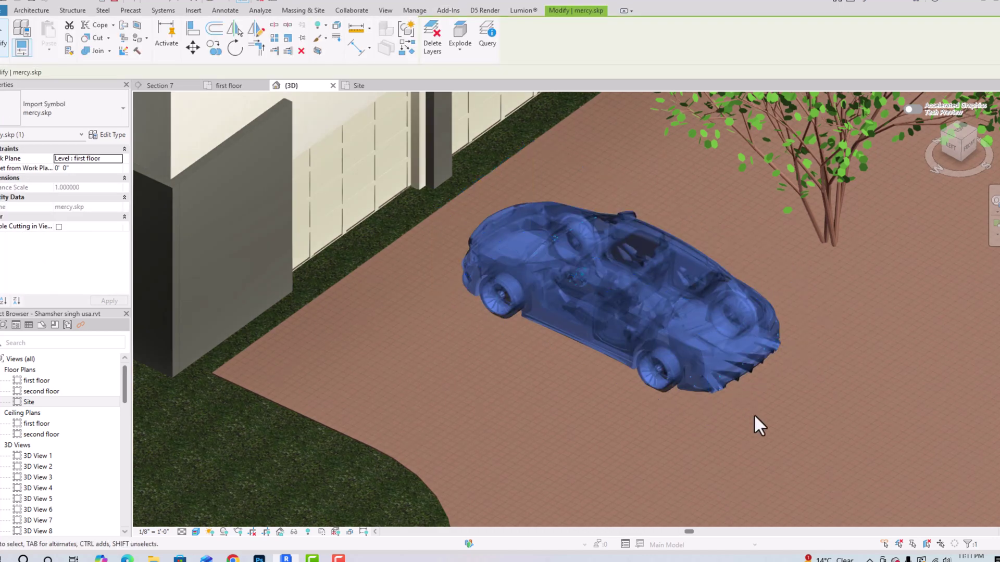
pyautogui.press('Escape')
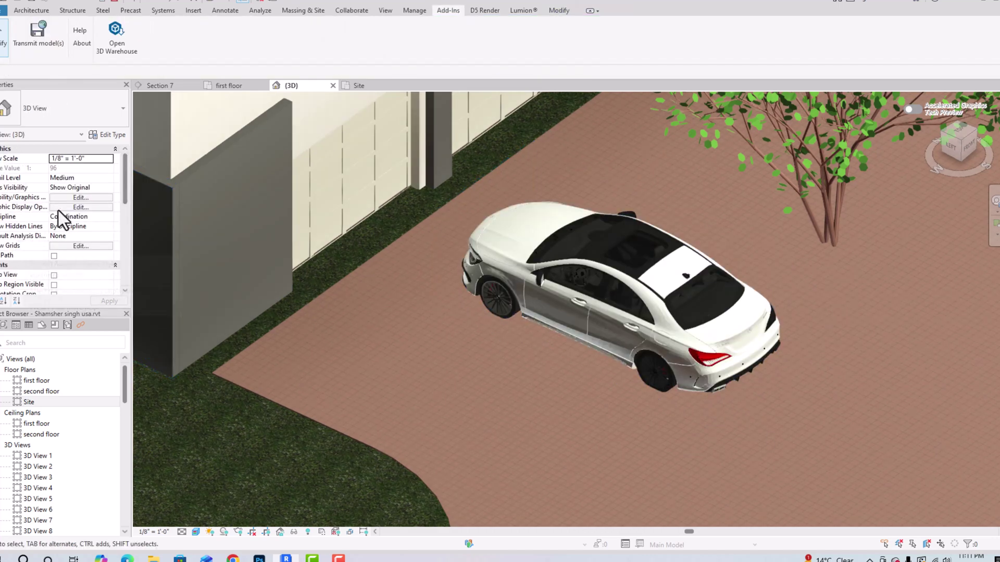
pyautogui.click(63, 208)
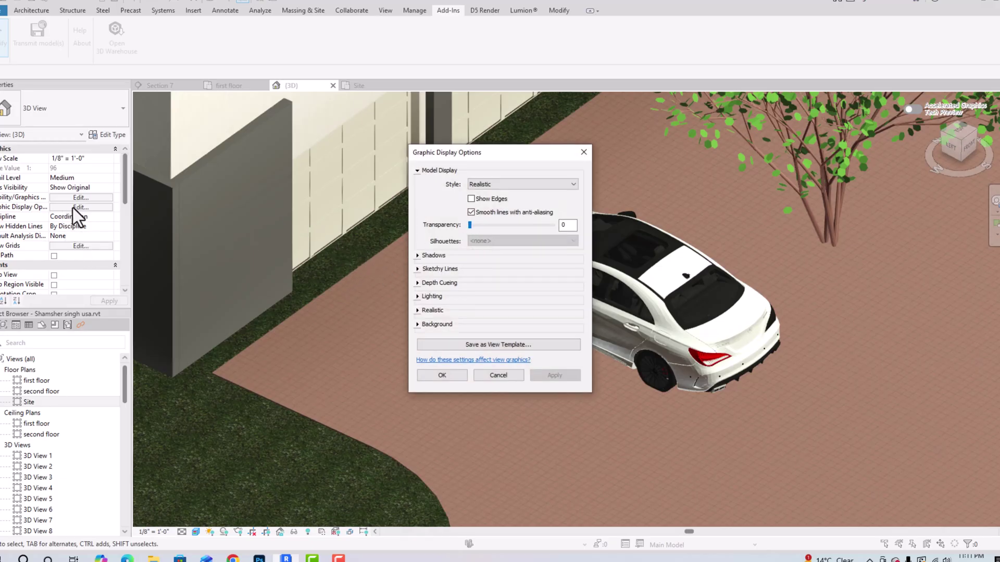
# - Preview Show Edges on the Realistic view, then switch it back off and confirm the settings
pyautogui.click(471, 199)
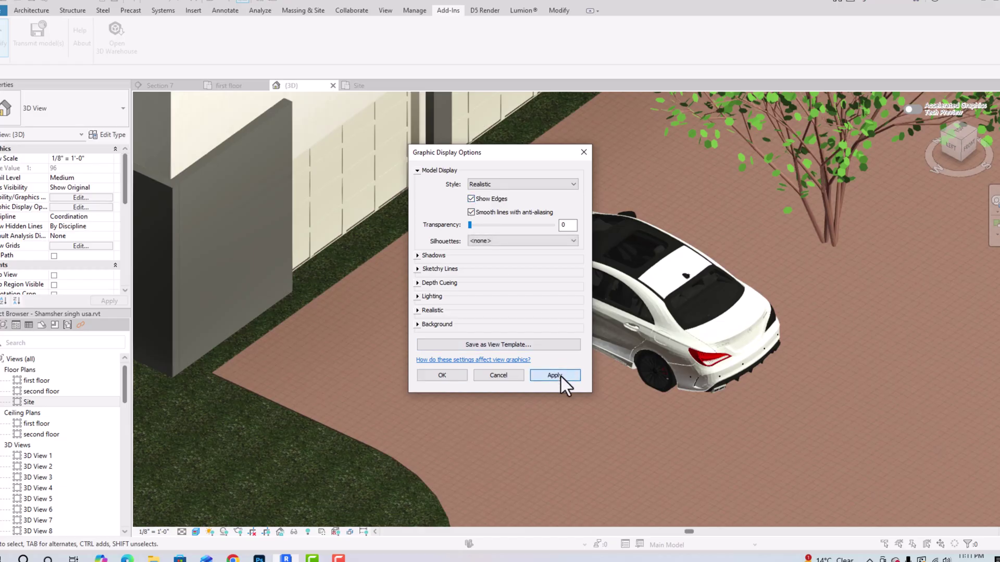
pyautogui.click(555, 375)
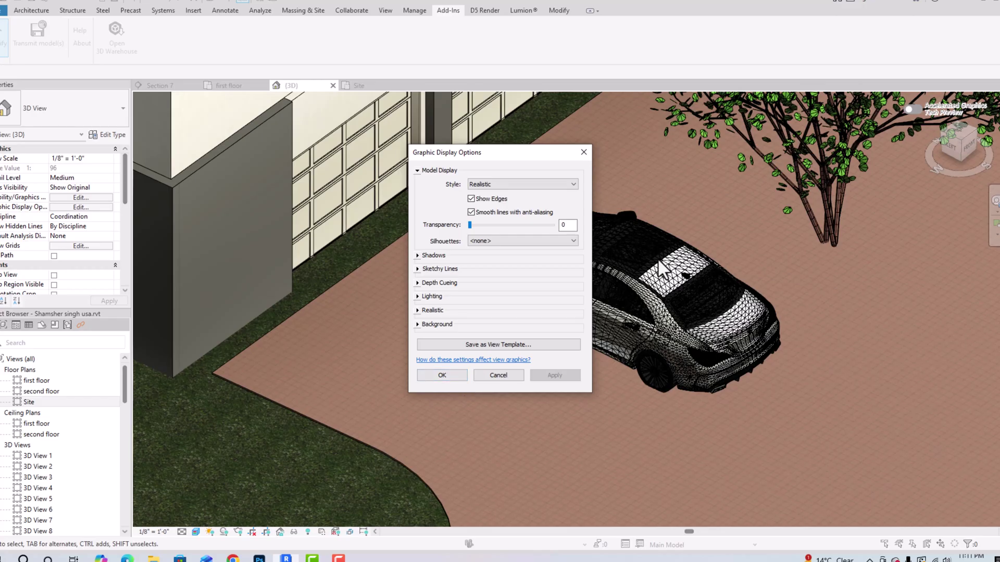
pyautogui.click(471, 199)
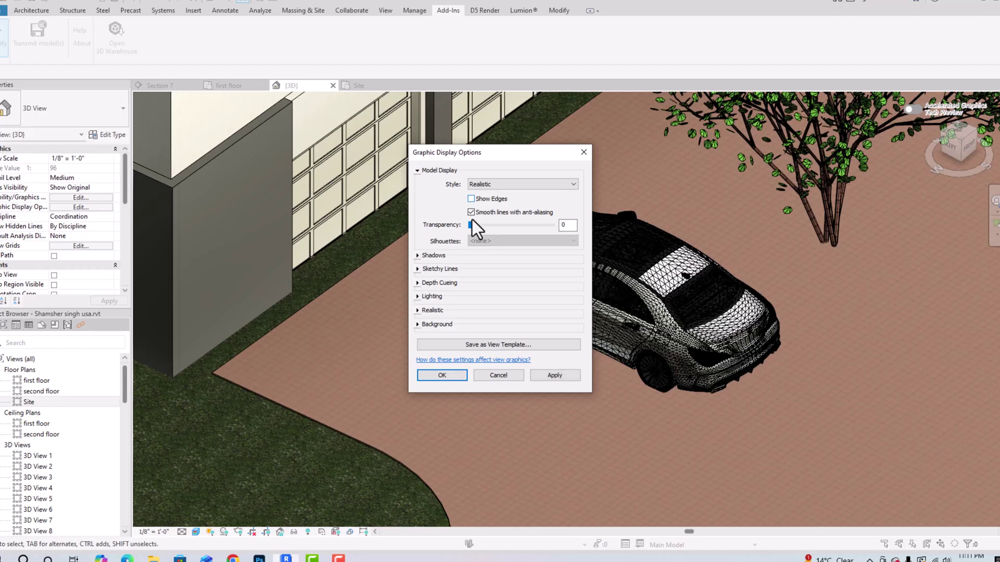
pyautogui.click(557, 376)
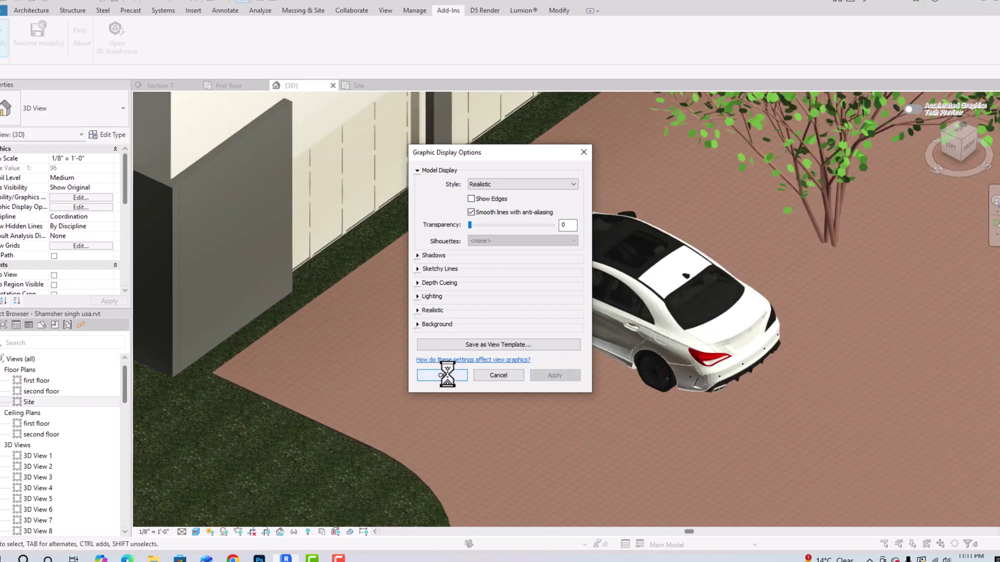
pyautogui.click(442, 375)
pyautogui.scroll(-3, 591, 326)
pyautogui.scroll(-3, 680, 258)
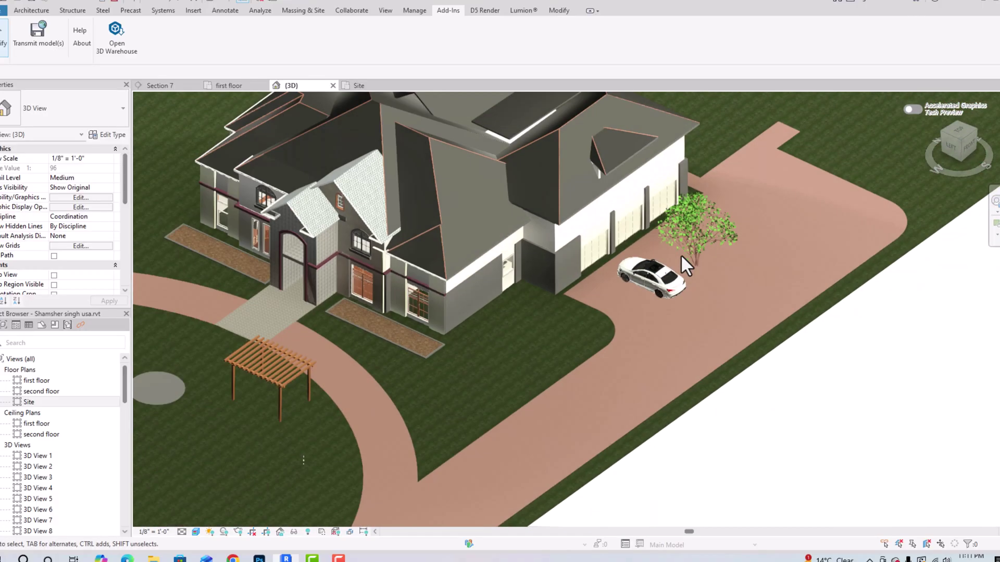
pyautogui.scroll(-4, 680, 254)
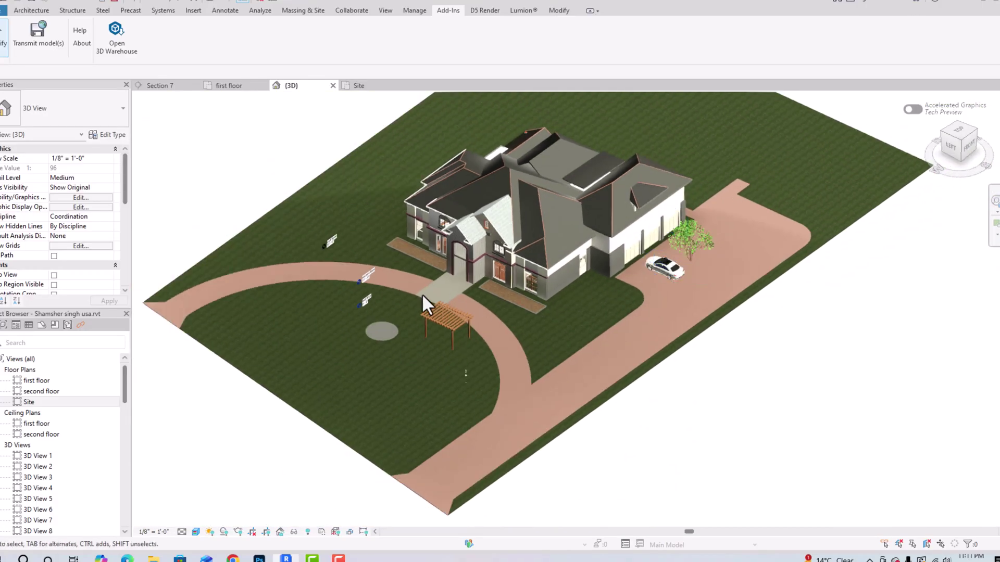
pyautogui.scroll(4, 388, 285)
pyautogui.scroll(2, 387, 282)
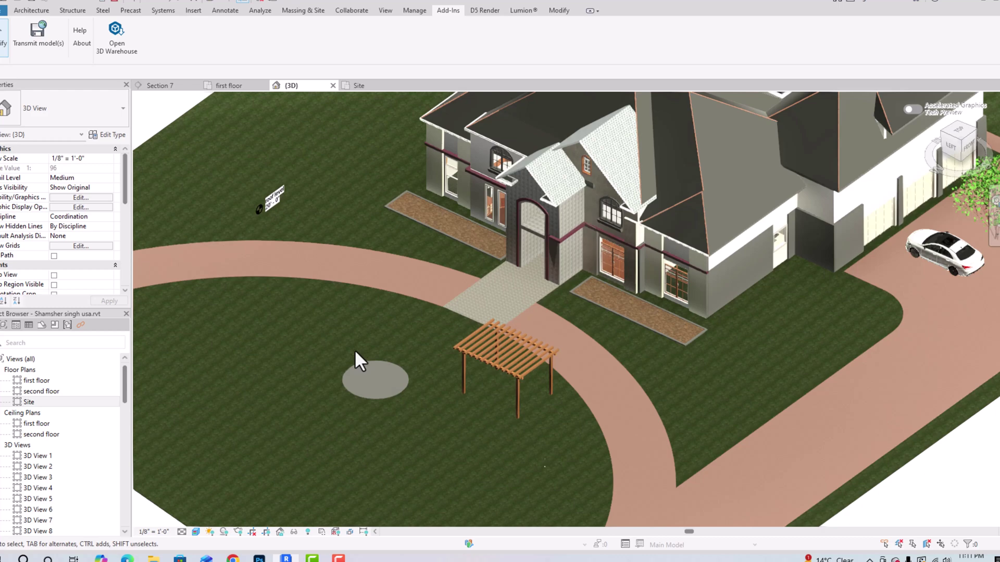
pyautogui.scroll(-3, 355, 349)
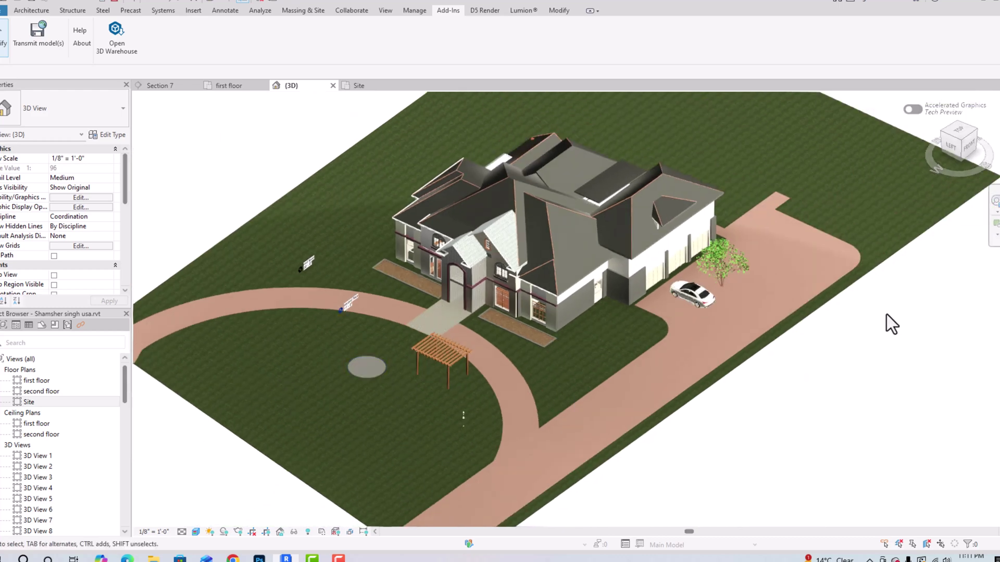